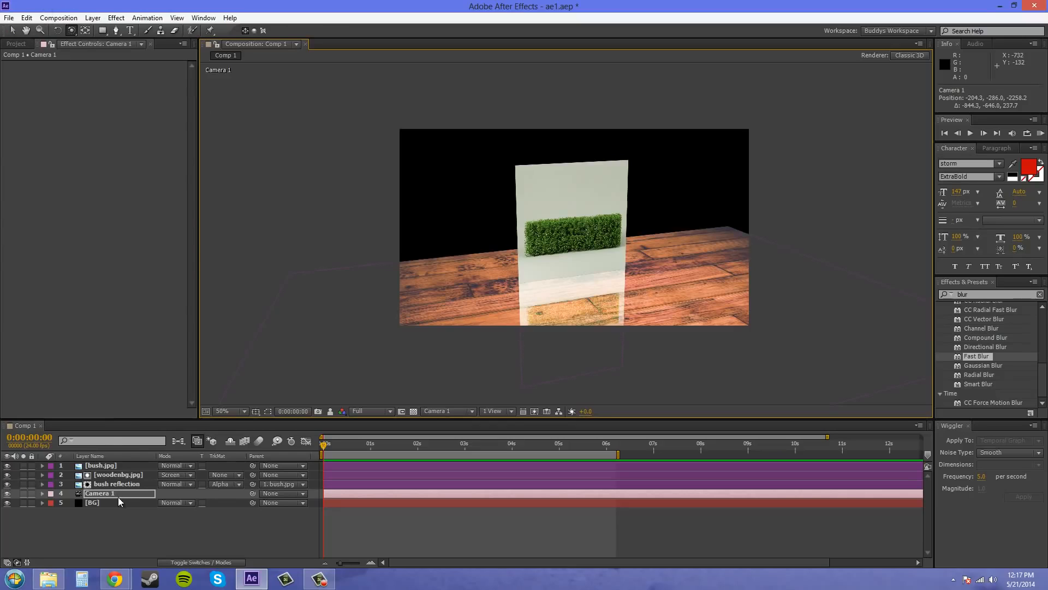
Set the bush reflection's Linear Wipe transition completion to 70% and add a Fast Blur with a blurriness of 5
left_click(109, 484)
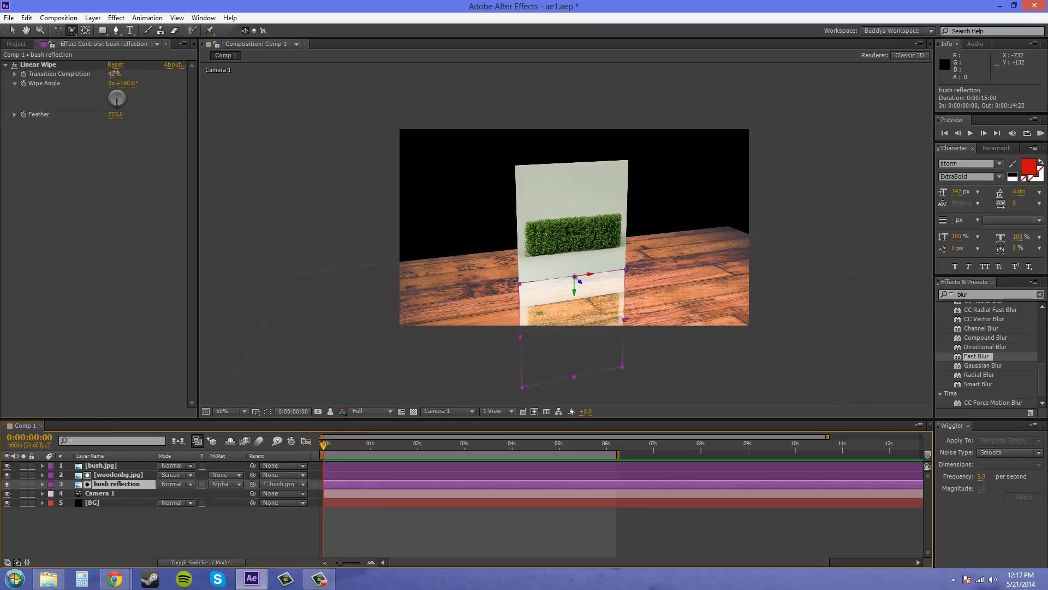
left_click_drag(114, 73, 130, 73)
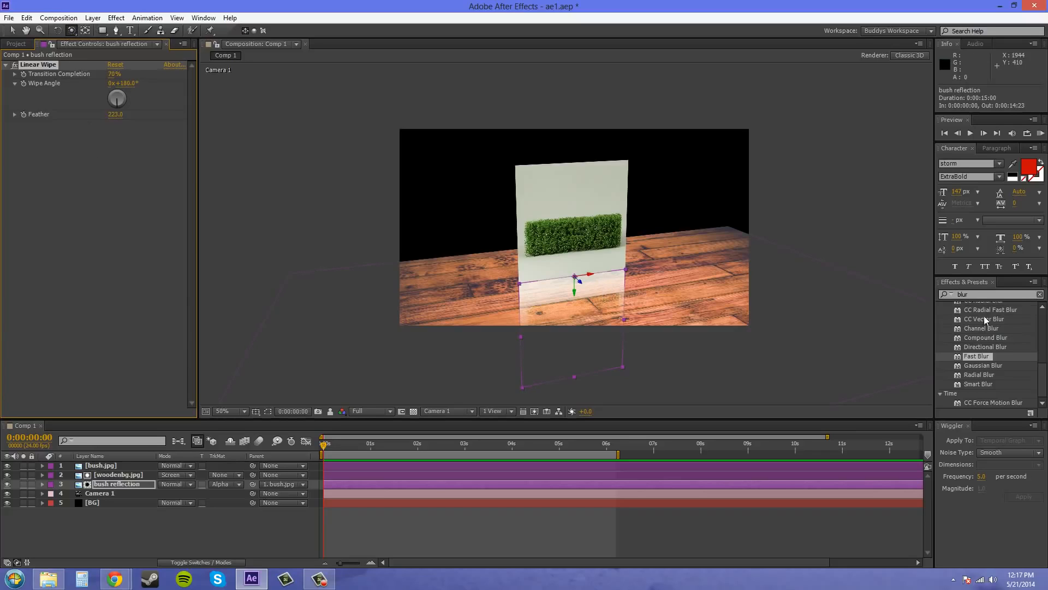
left_click(981, 295)
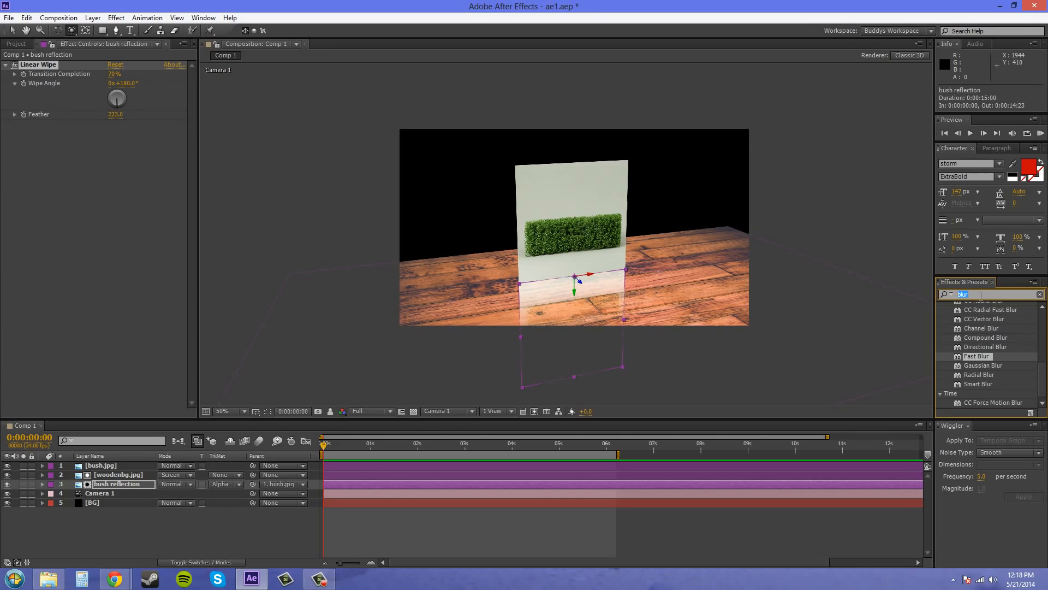
left_click(981, 295)
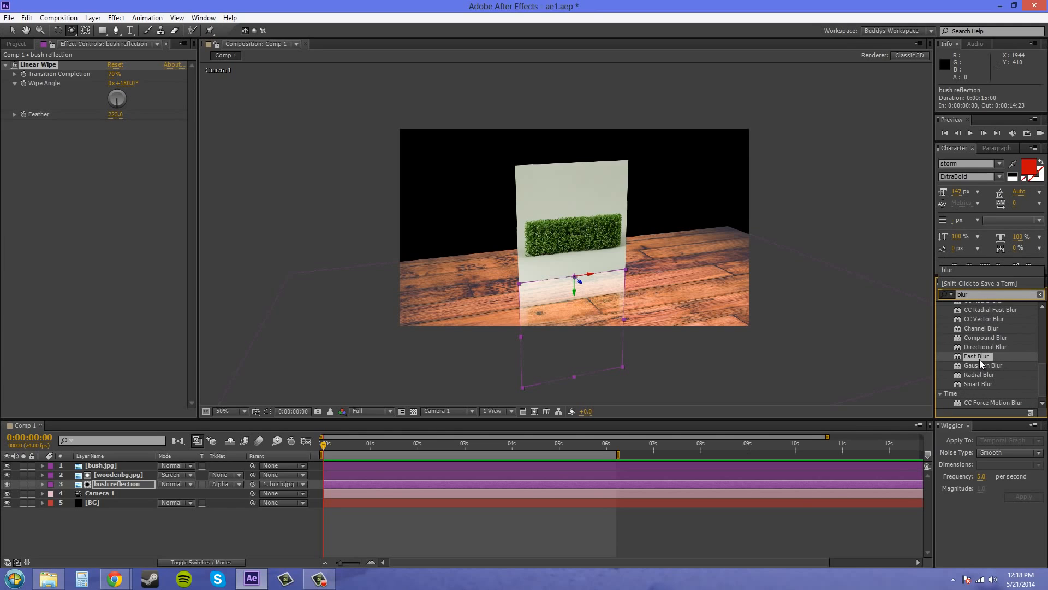
left_click_drag(979, 359, 44, 185)
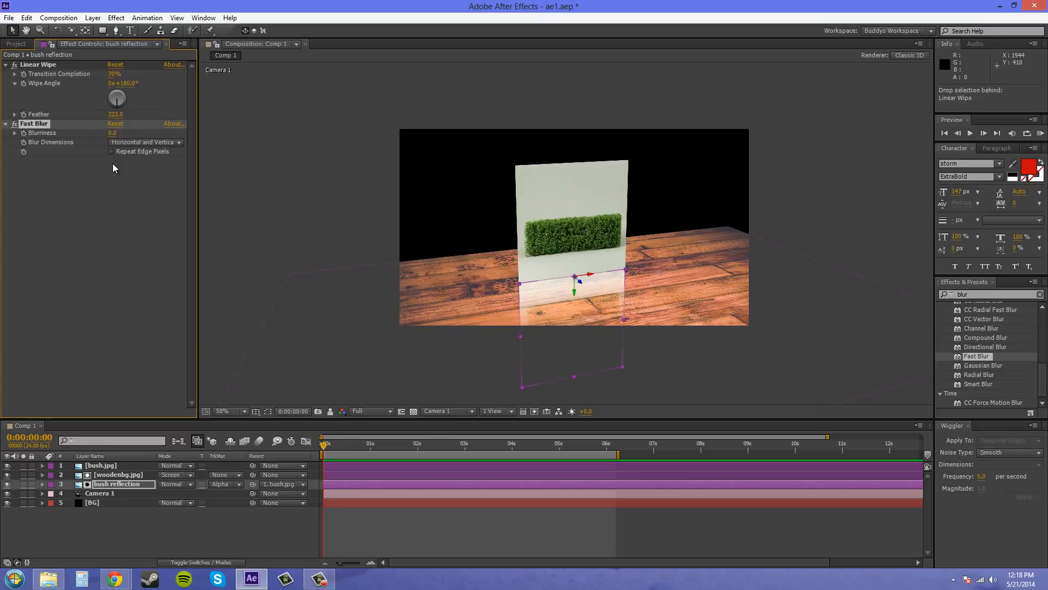
left_click_drag(114, 133, 119, 137)
left_click(114, 133)
type("5")
key("Return")
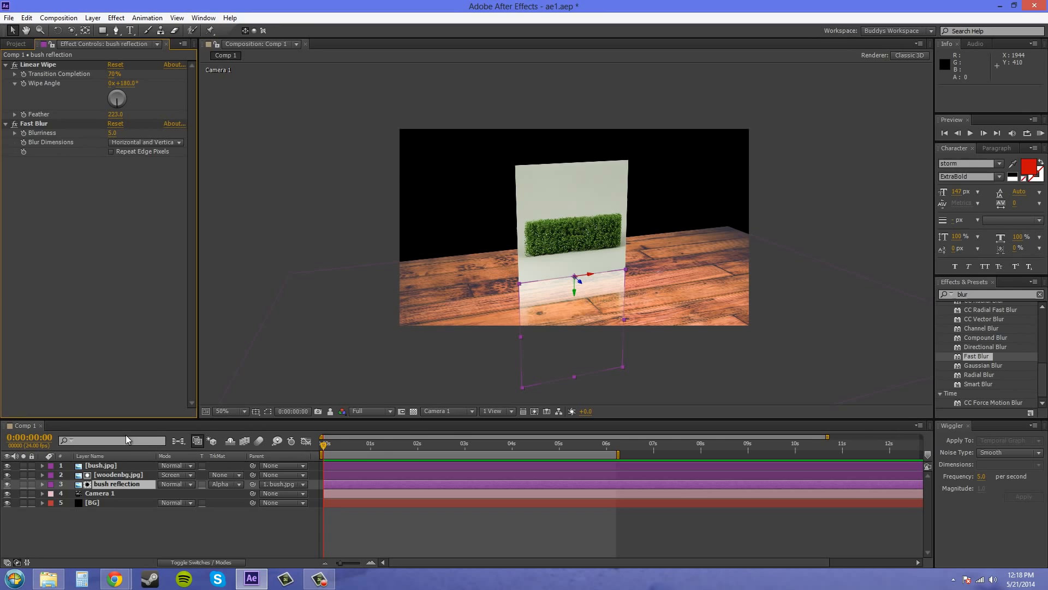
Move the bush.jpg layer down about 4 px to a Y position of 632.1, toward its reflection
left_click(105, 494)
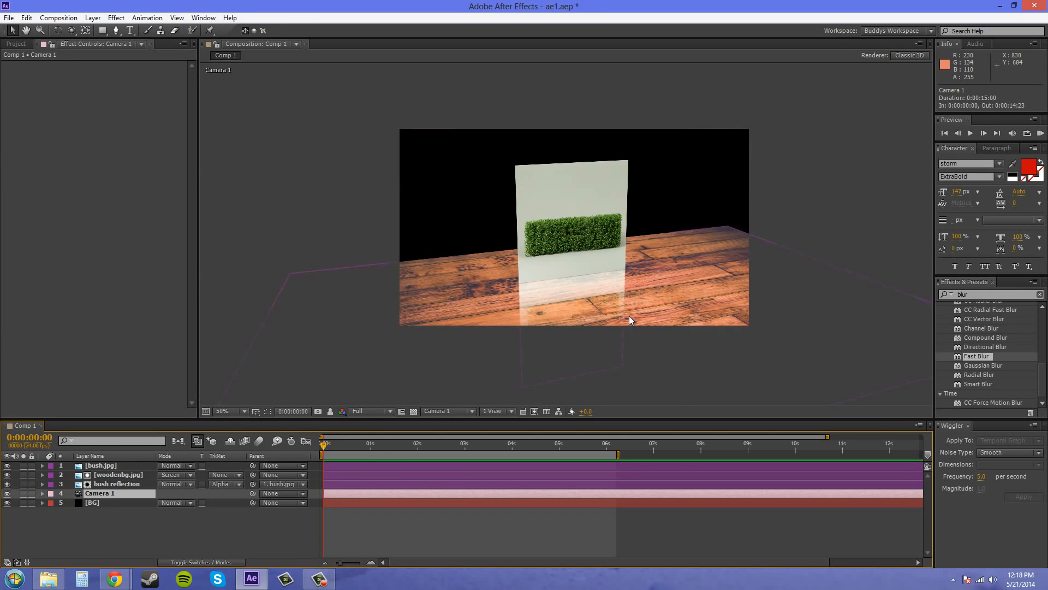
scroll(629, 316, "up", 2)
left_click_drag(636, 256, 667, 264)
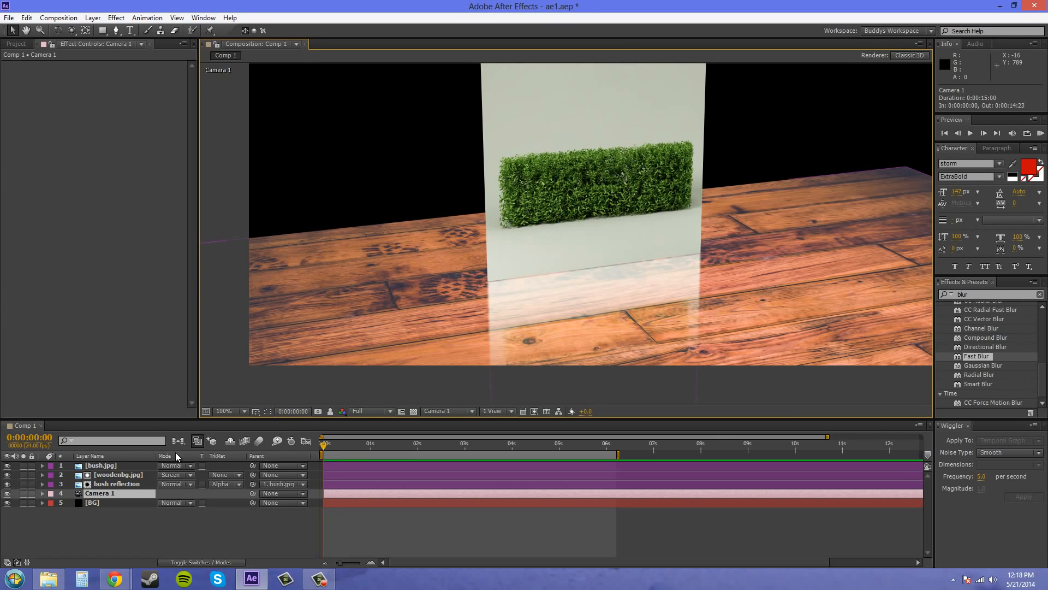
left_click(104, 467)
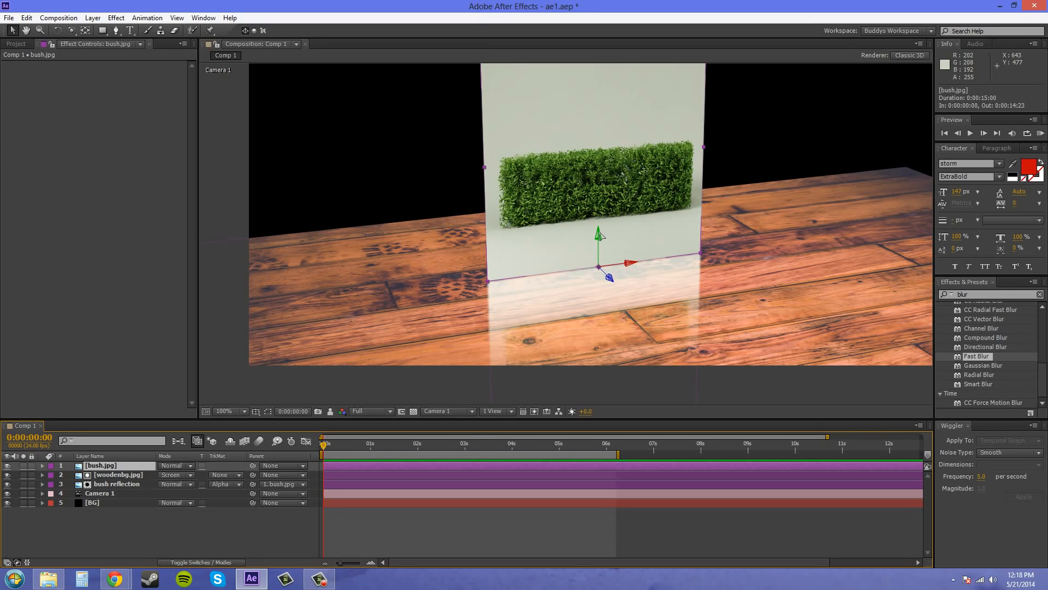
left_click_drag(600, 236, 600, 234)
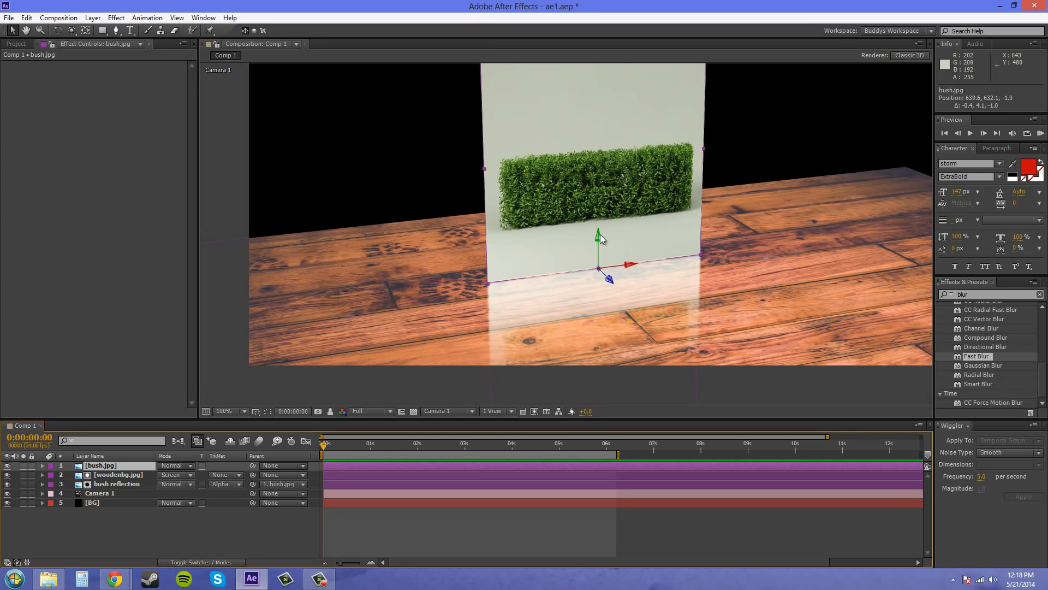
left_click(115, 255)
left_click(233, 325)
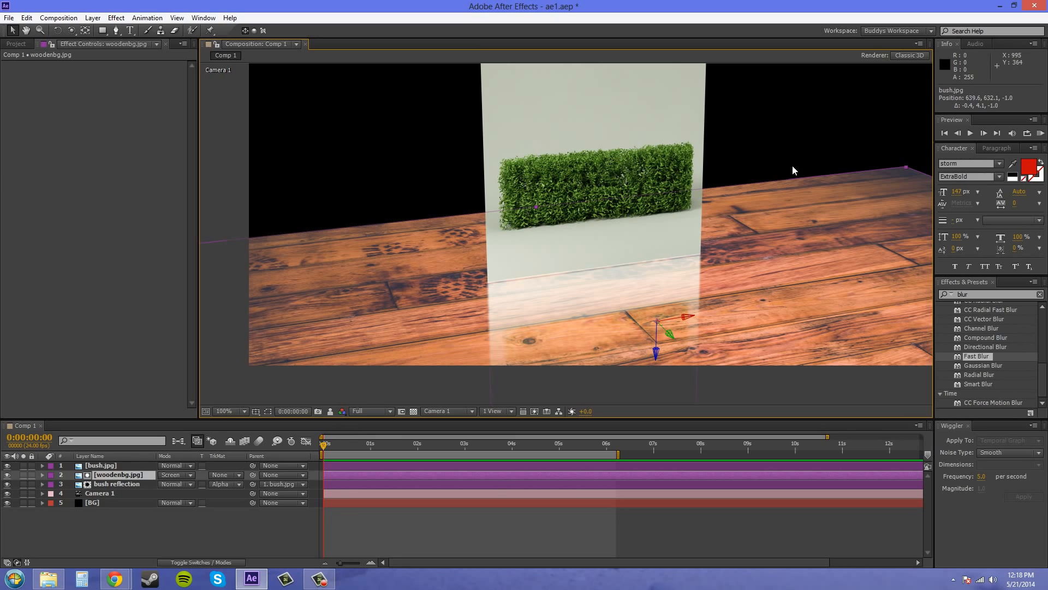
Move the bush reflection layer up 2.5 px along its vertical axis to a Y position of 597.5
left_click(771, 187)
key("period")
scroll(656, 330, "up", 2)
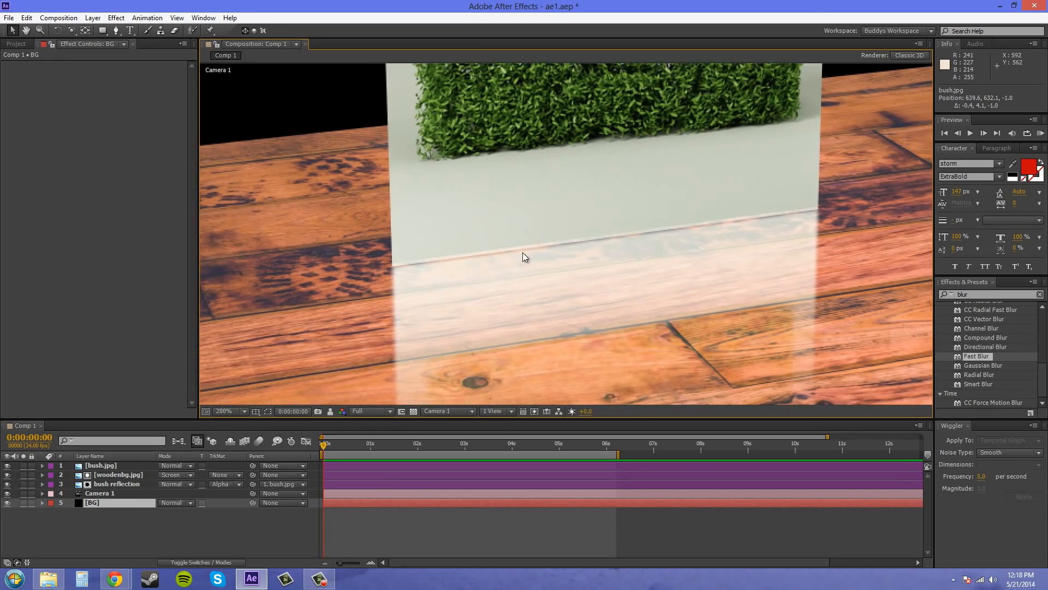
key("comma")
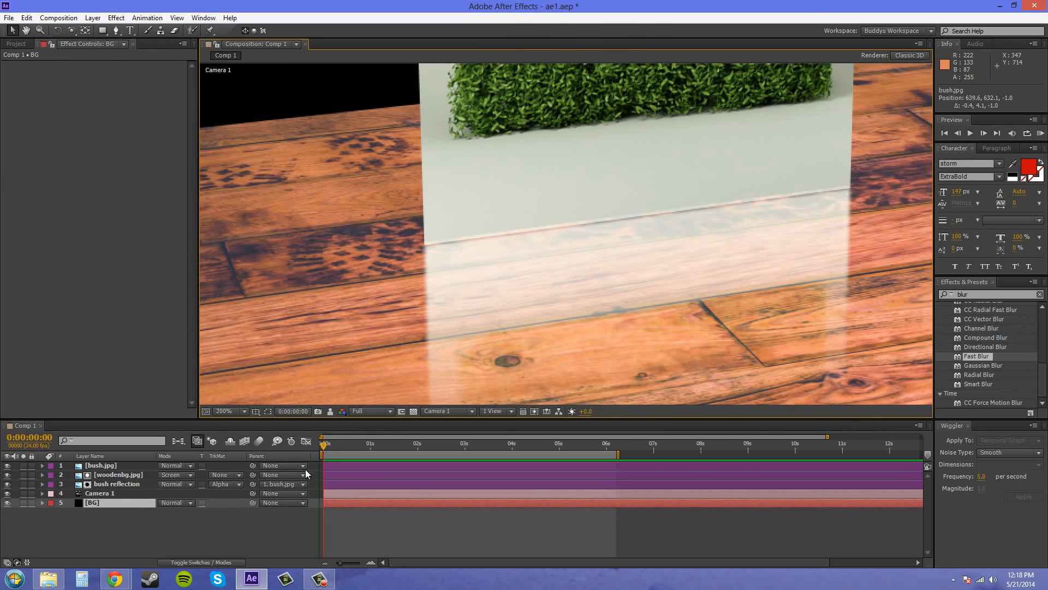
left_click(111, 484)
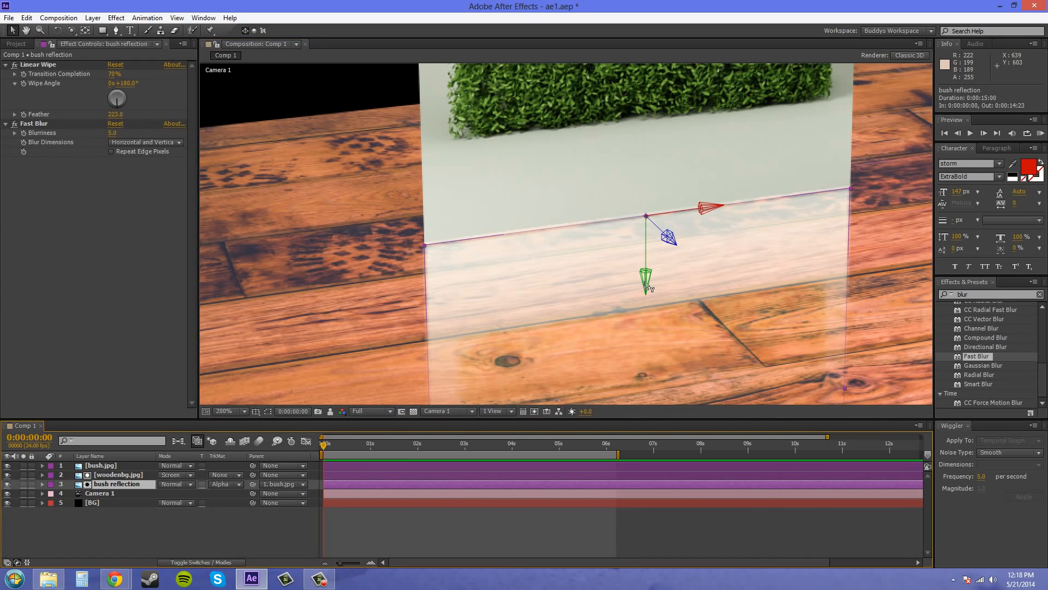
left_click_drag(647, 286, 649, 283)
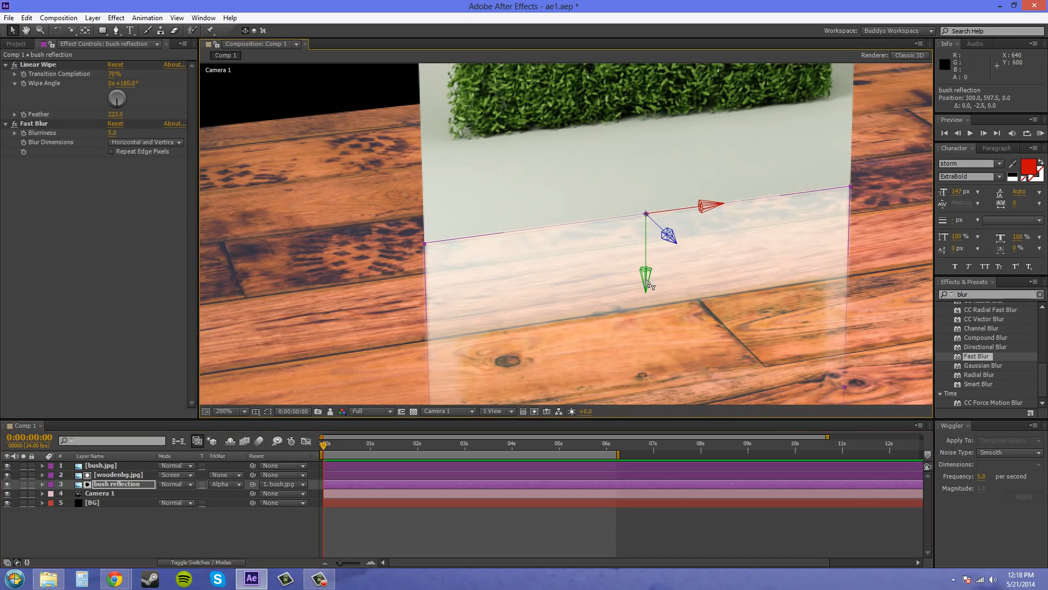
left_click(346, 288)
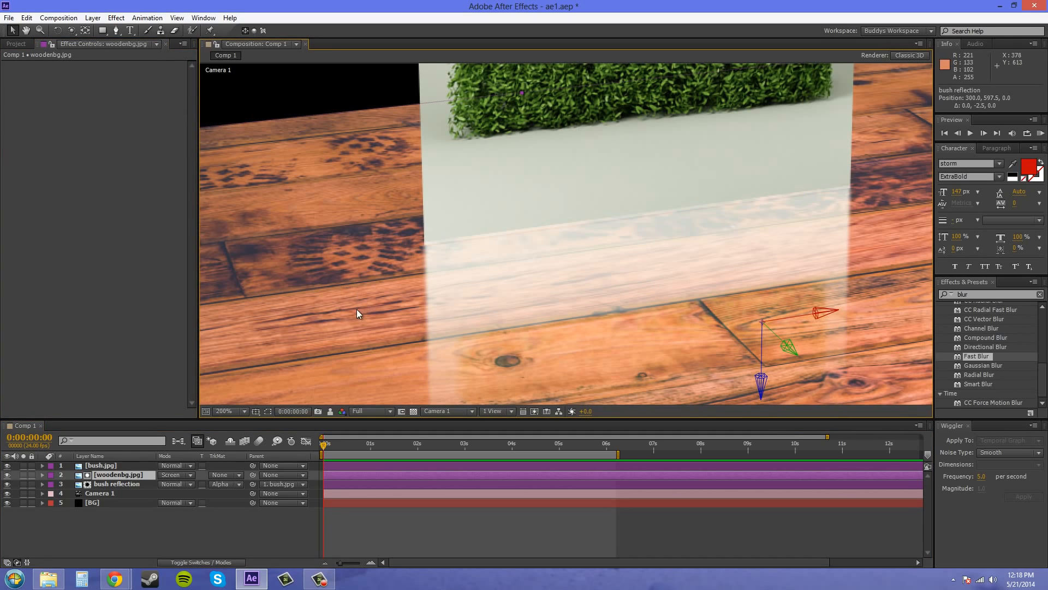
Nudge the bush reflection layer back down in small increments to a Y position of 598.9
left_click(115, 484)
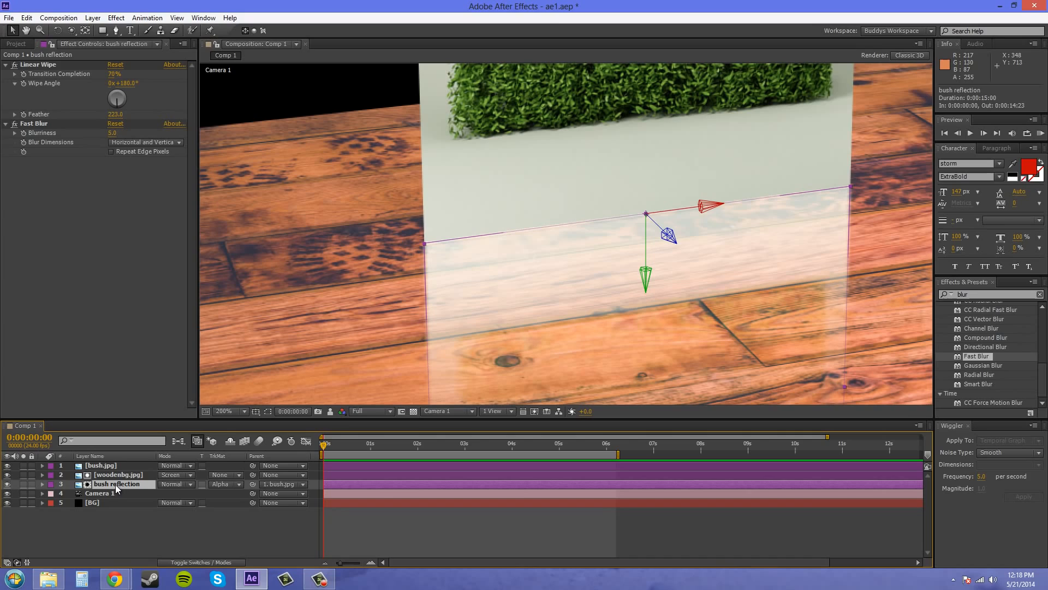
left_click(604, 307)
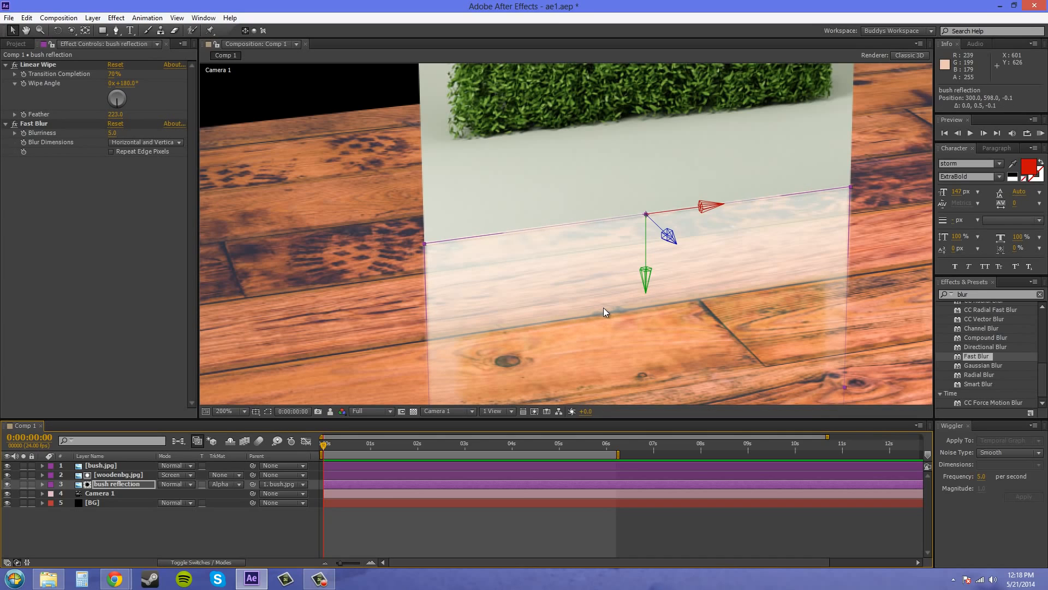
key("Down")
key("Down")
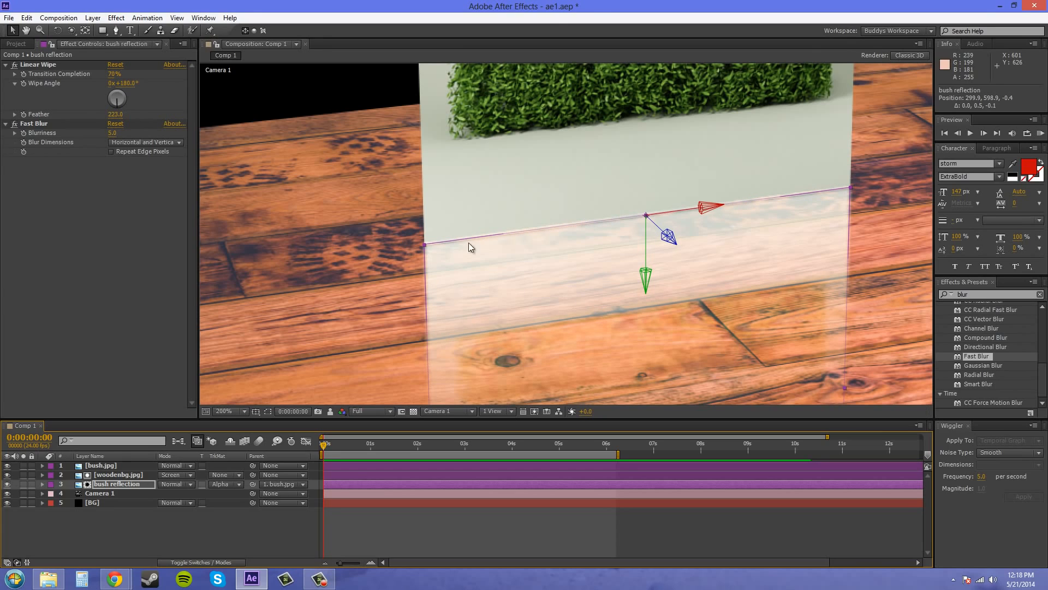
left_click(172, 246)
left_click(321, 238)
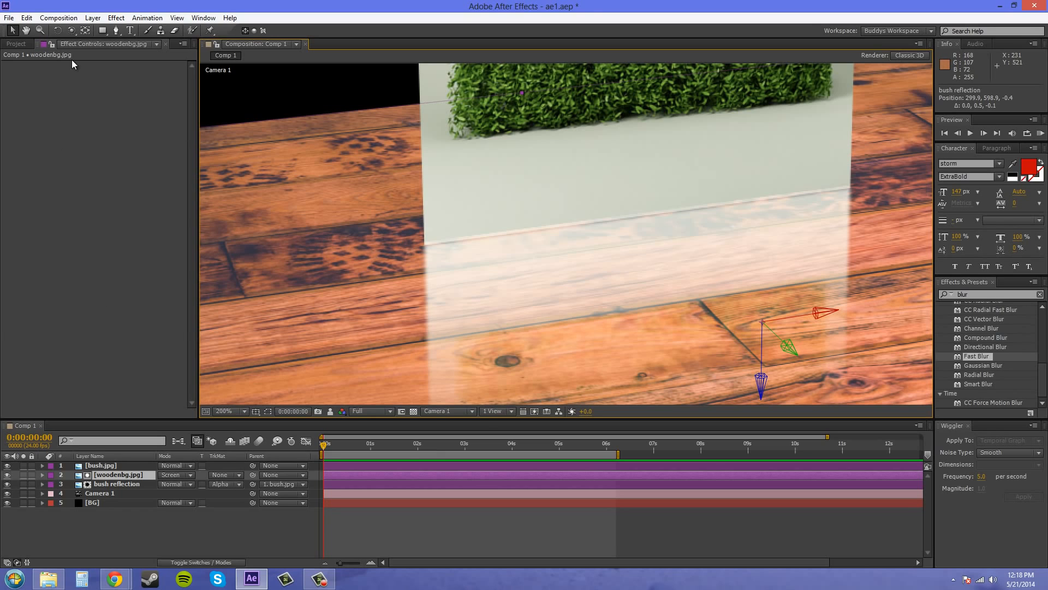
Set the Fast Blur dimensions on the bush reflection layer to Horizontal
left_click(15, 44)
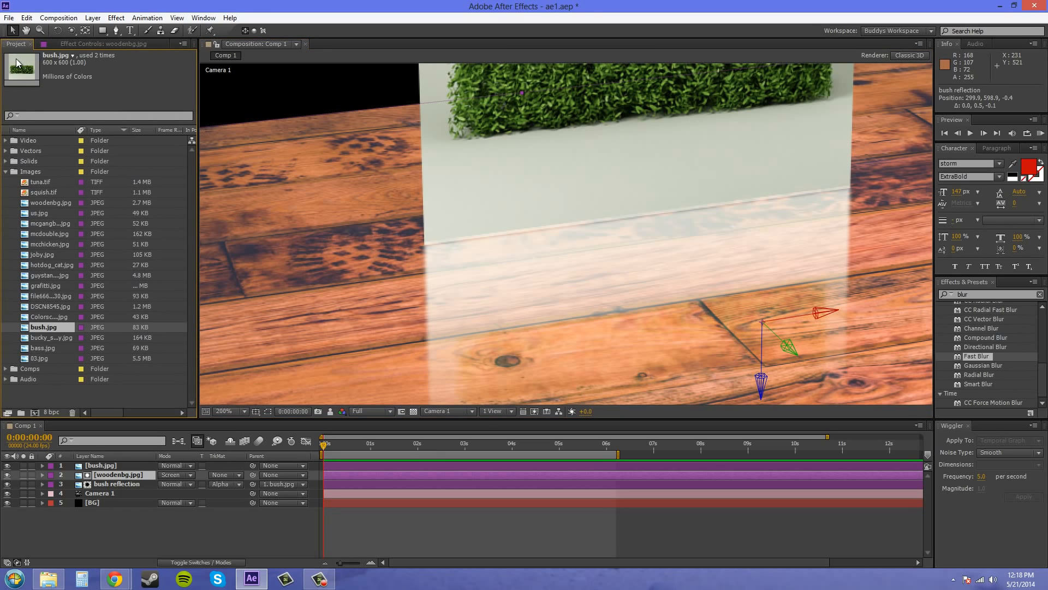
left_click(107, 42)
left_click(104, 484)
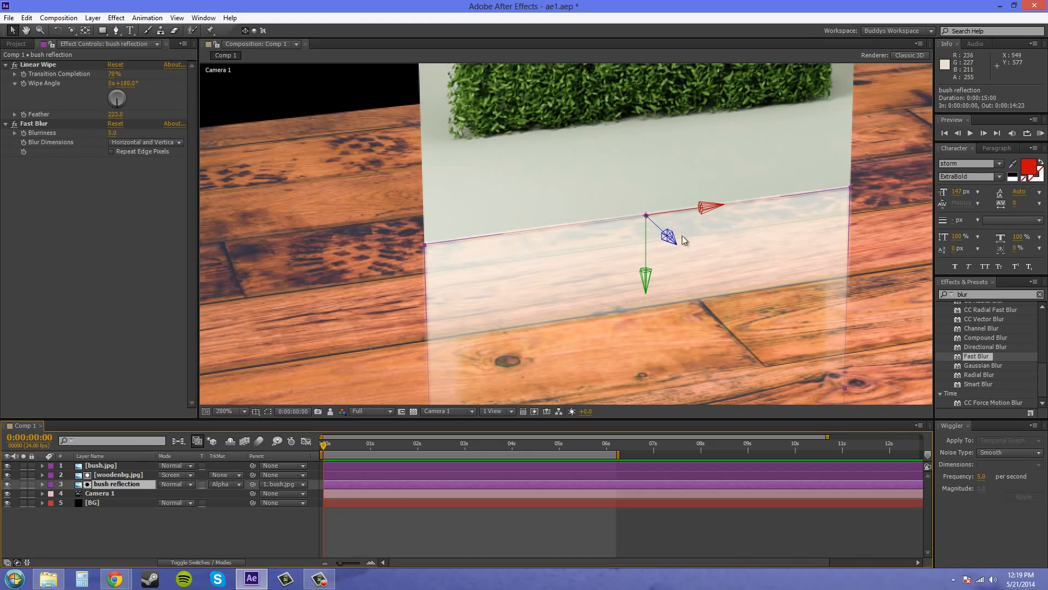
left_click(153, 140)
left_click(142, 166)
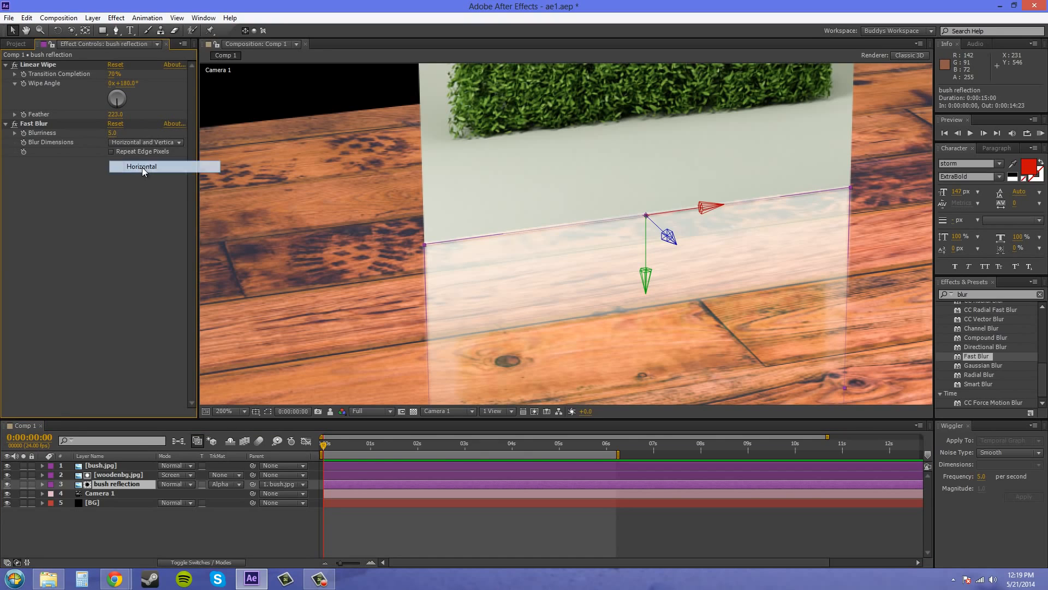
left_click(260, 266)
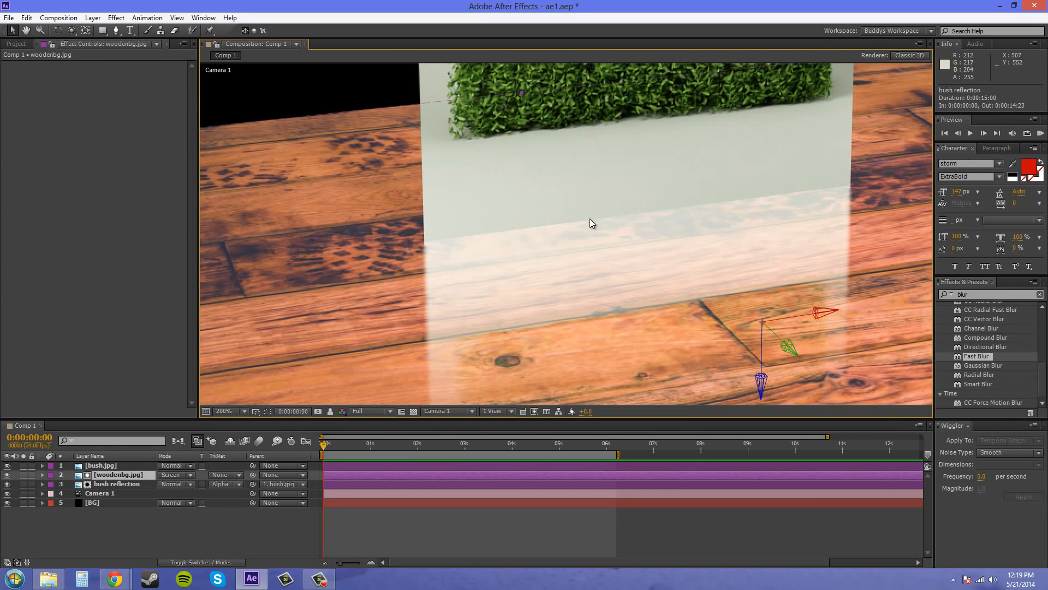
Examine the seam between the bush image and its reflection on the wooden floor, close up and in the full composition
scroll(792, 214, "down", 1)
scroll(788, 214, "up", 1)
left_click_drag(890, 311, 866, 254)
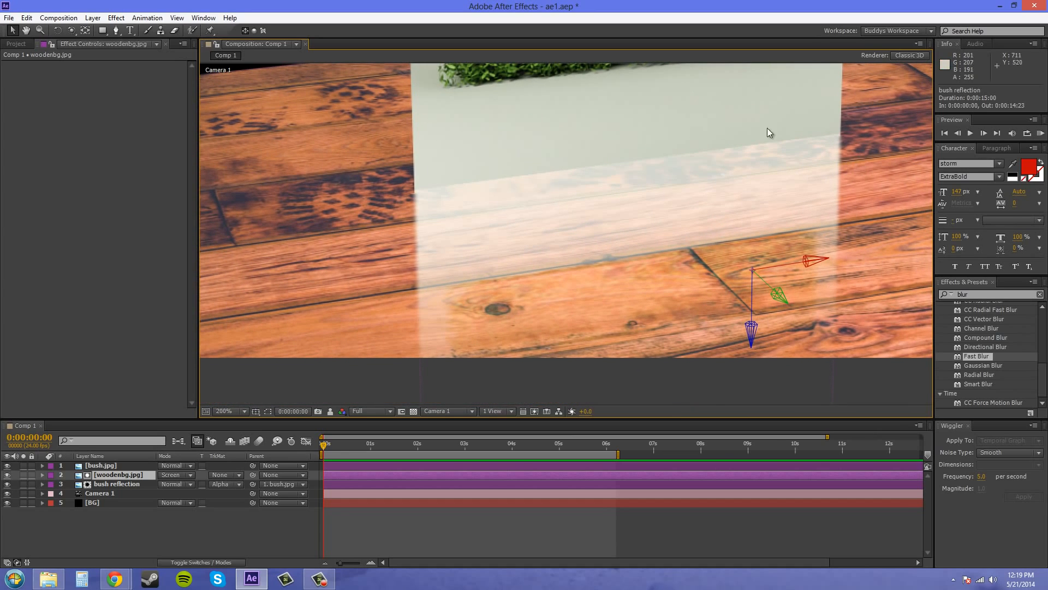
scroll(320, 208, "down", 1)
scroll(315, 207, "up", 1)
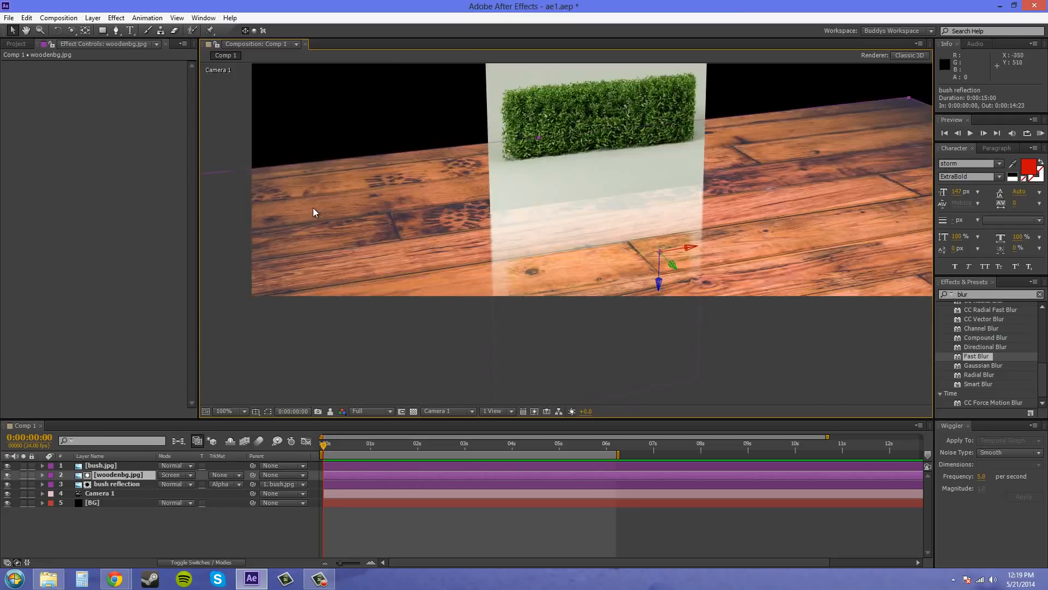
scroll(311, 208, "down", 1)
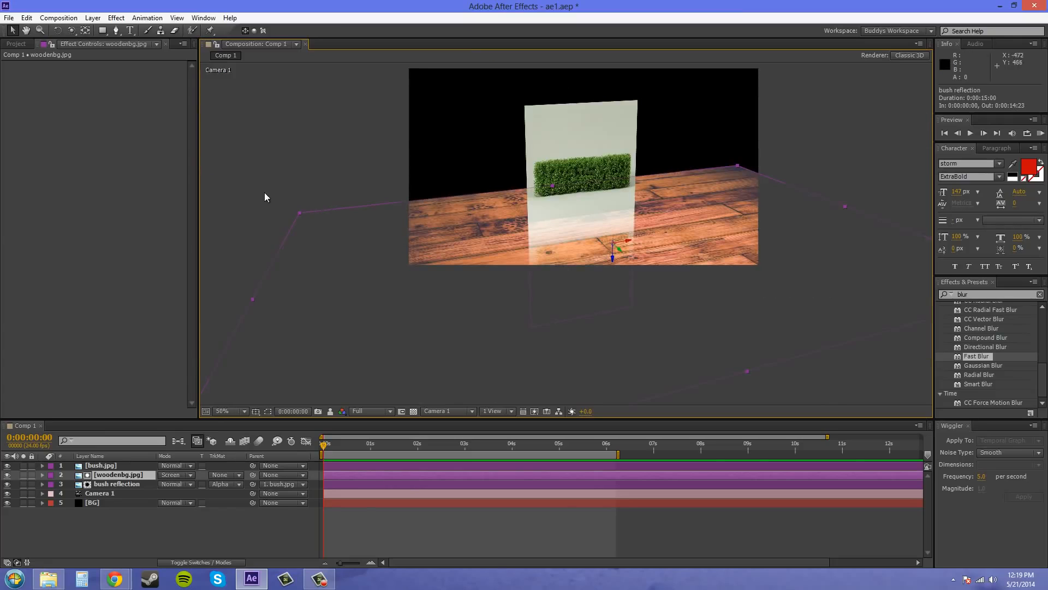
key("F10")
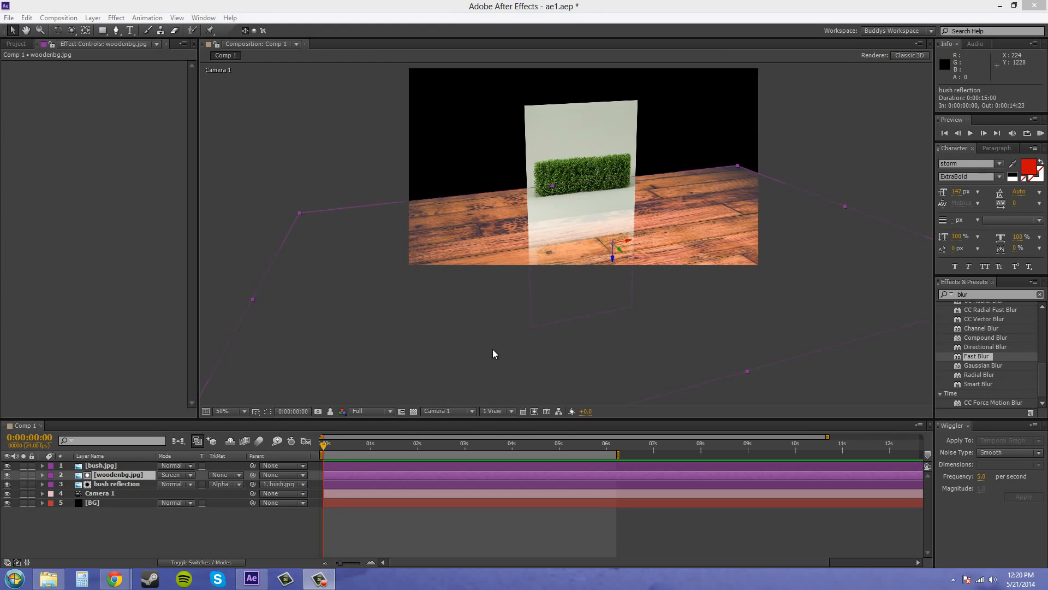
scroll(644, 292, "up", 2)
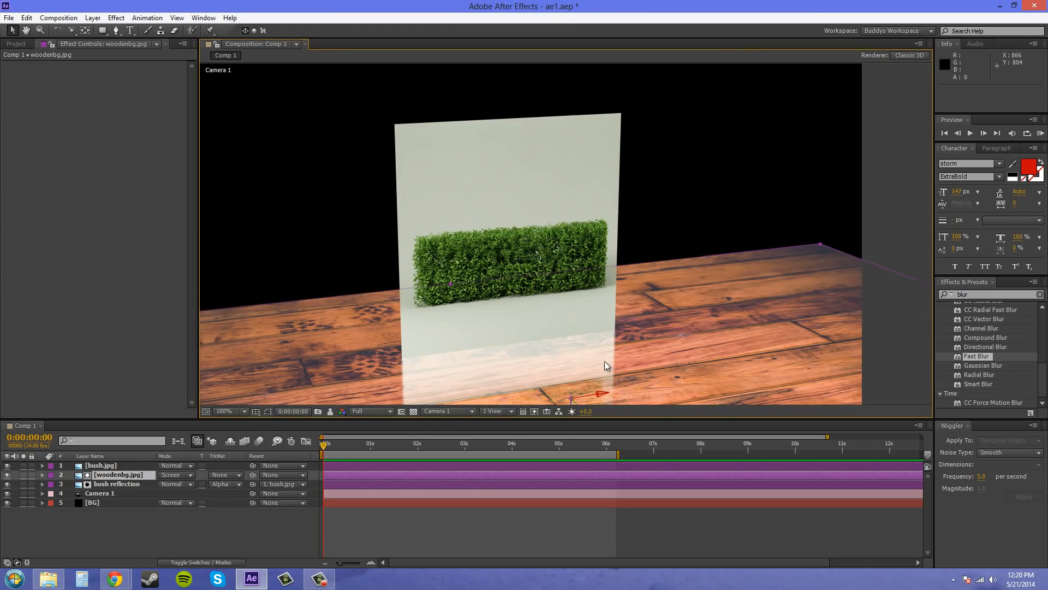
scroll(661, 261, "down", 2)
scroll(660, 262, "up", 2)
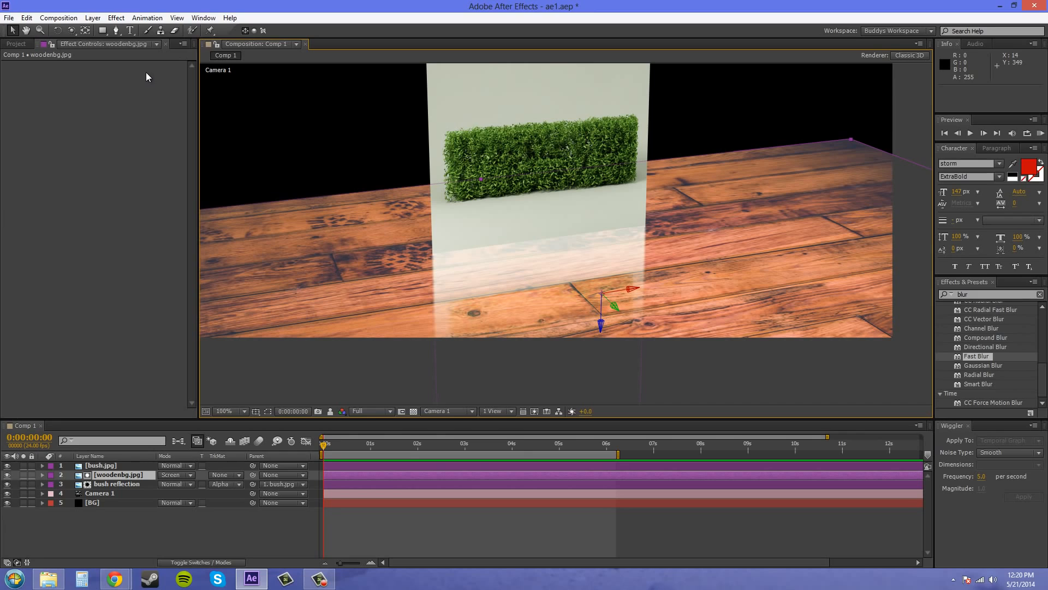
Start a new spot light for the composition and set its color to white (FFFFFF)
left_click(210, 559)
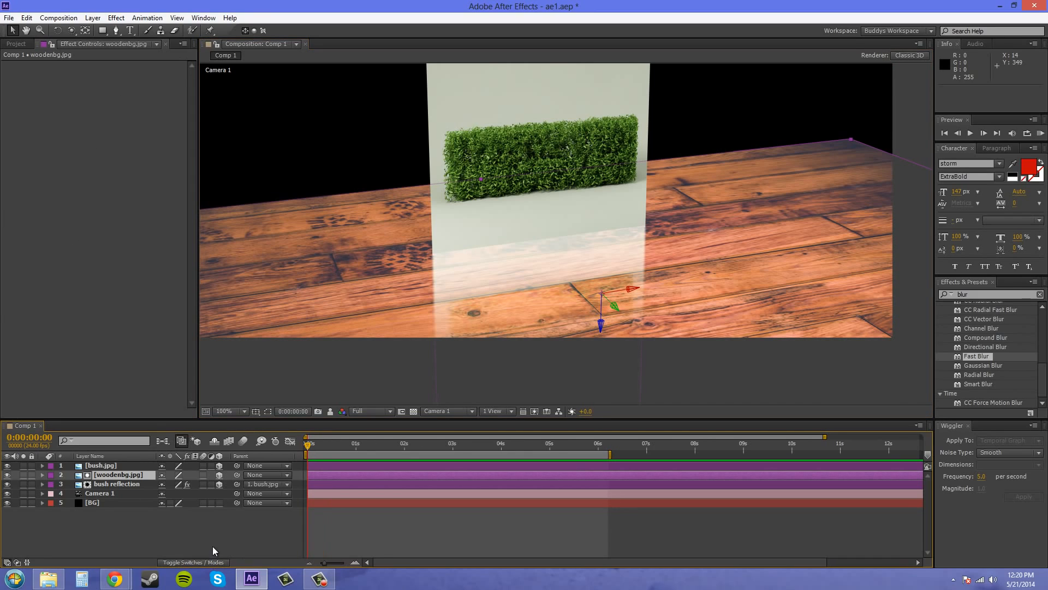
left_click(93, 18)
mouse_move(230, 18)
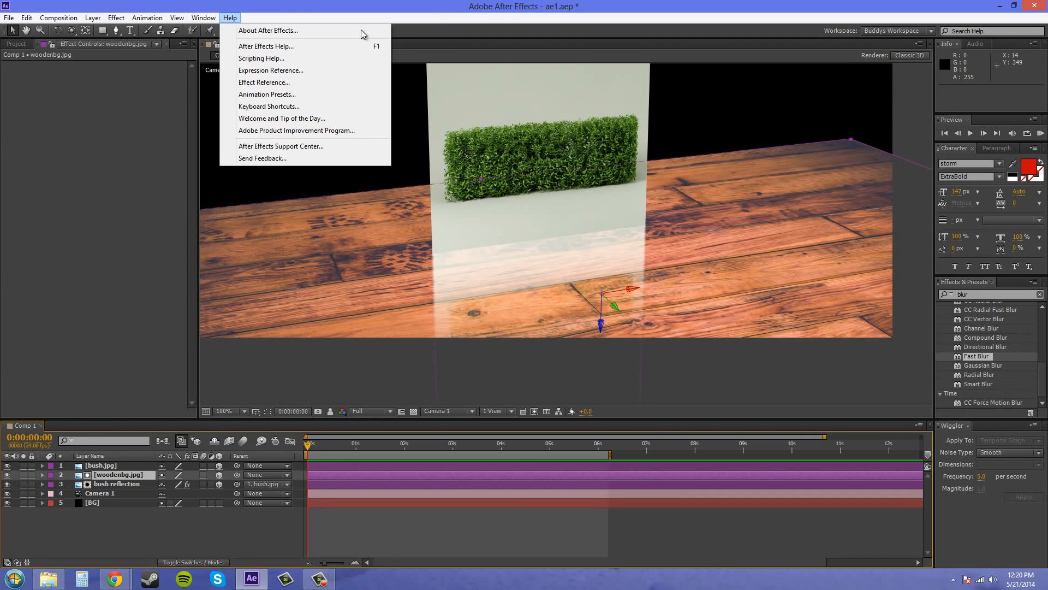
mouse_move(93, 18)
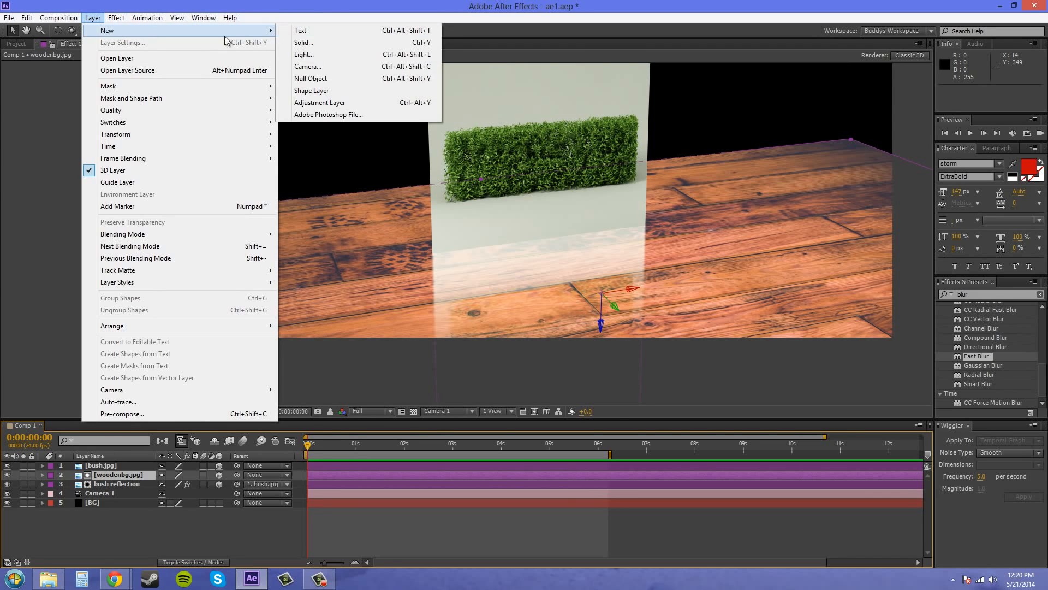
left_click(351, 52)
left_click(530, 208)
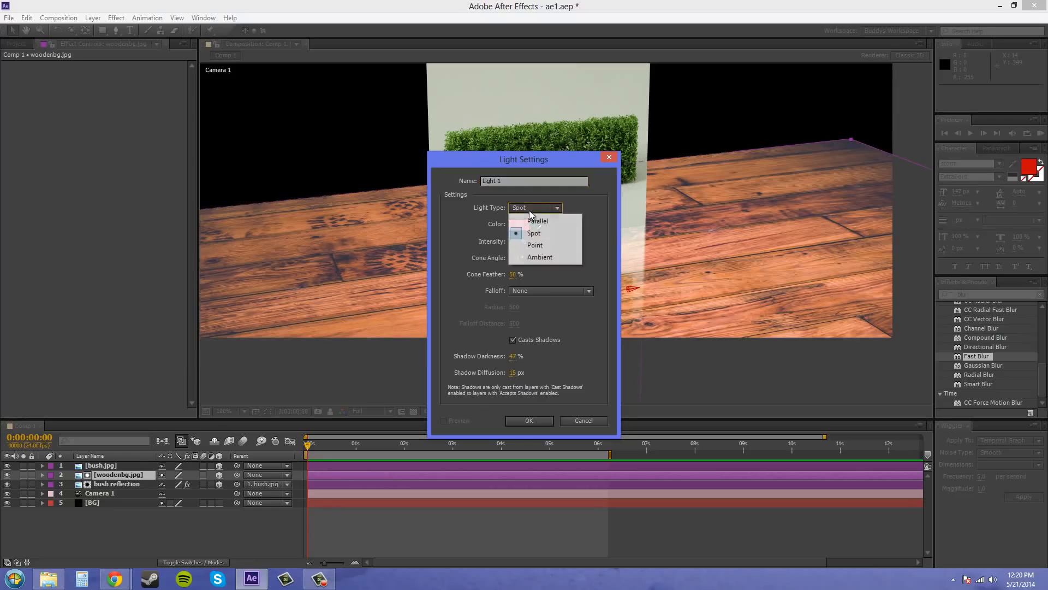
left_click(529, 209)
left_click(517, 225)
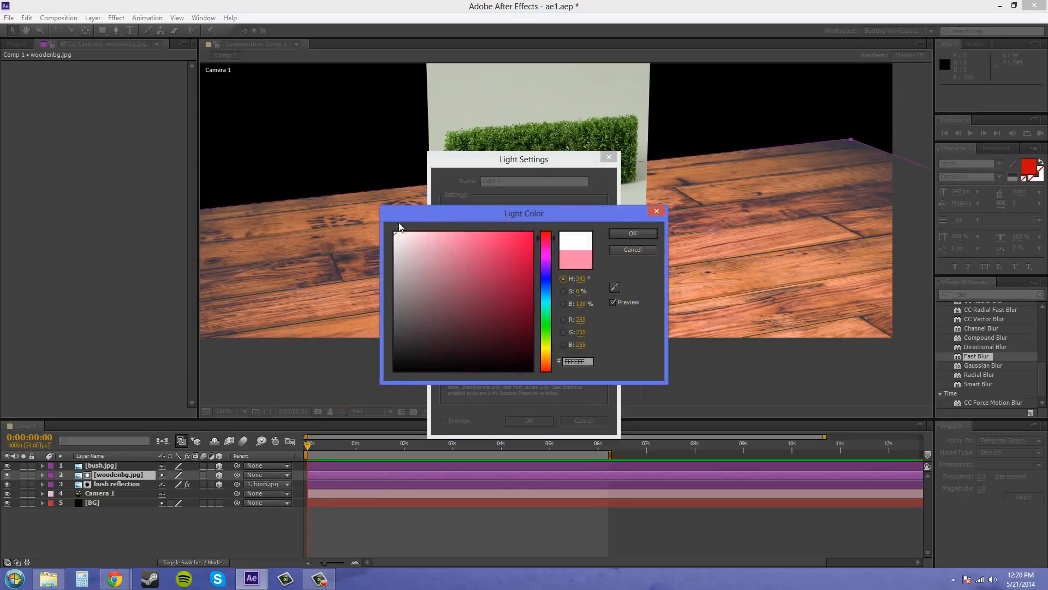
left_click(631, 235)
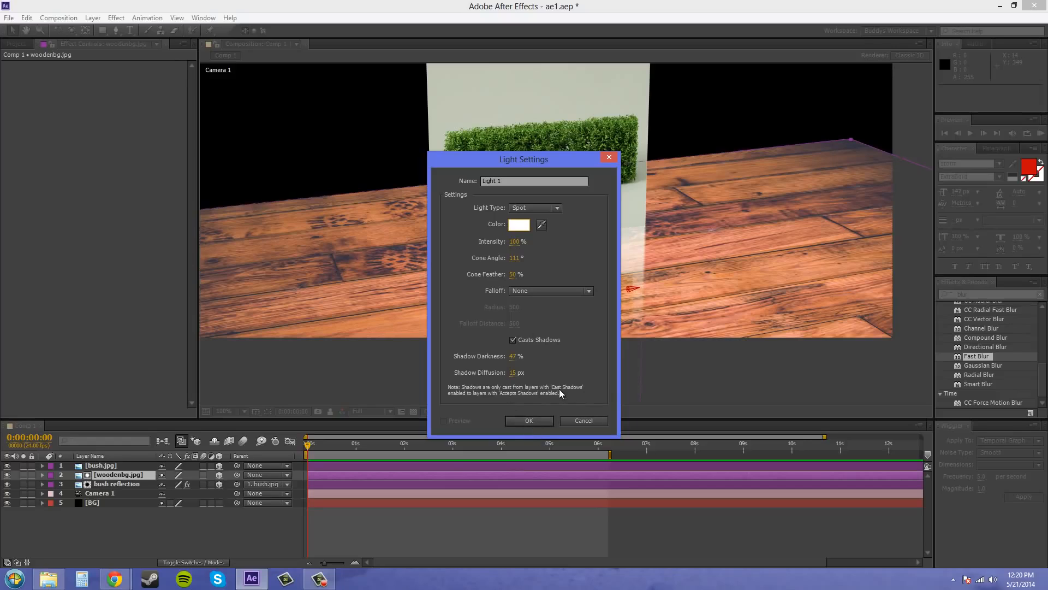
Set the new spot light's cone angle to 50° and create the light
left_click(514, 258)
type("50")
key("Return")
left_click(525, 420)
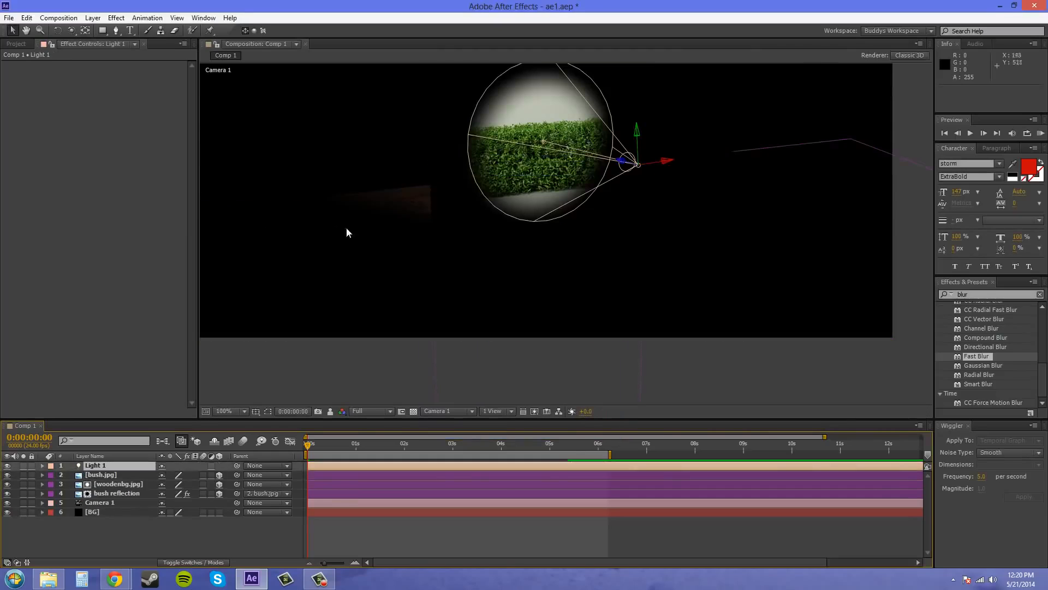
In the Left view, move Light 1 up and away from the bush to a position of about 757.4, 95.9, -978.3
scroll(450, 221, "down", 1)
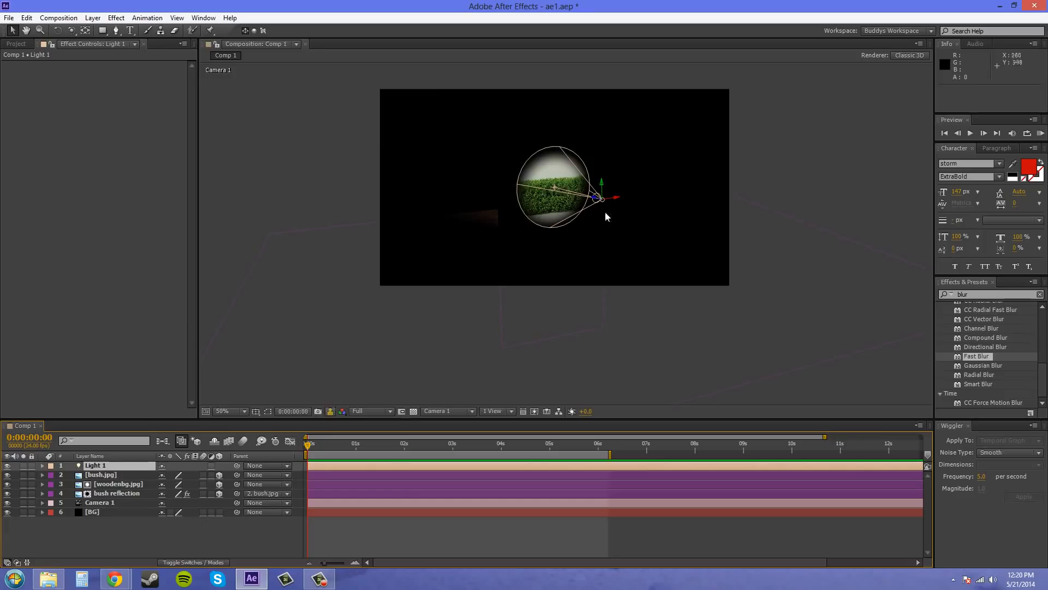
left_click(437, 411)
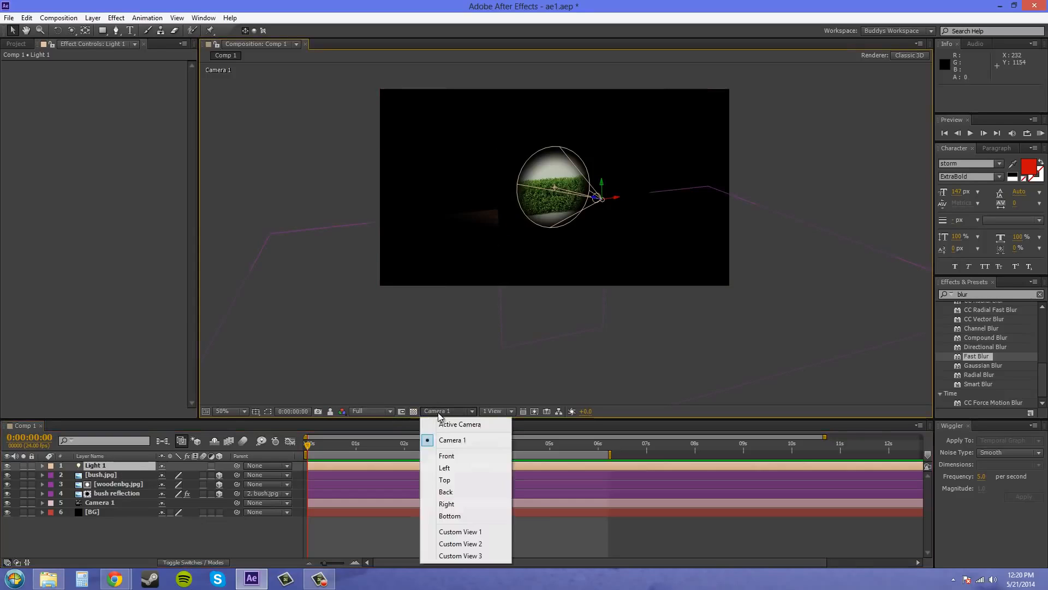
left_click(444, 468)
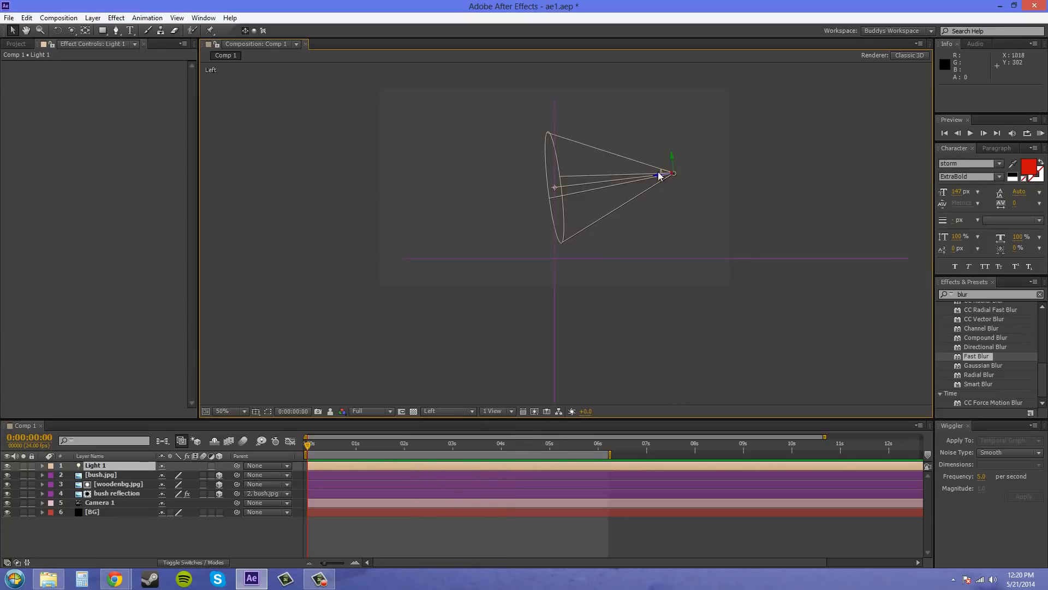
left_click_drag(657, 179, 819, 104)
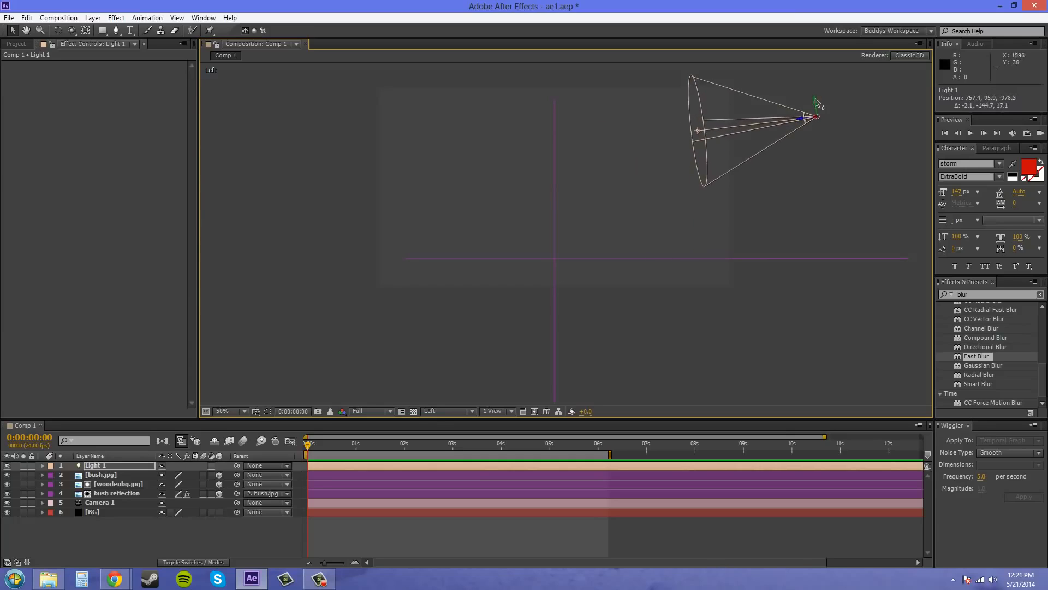
In the Top view, reposition Light 1 and aim its point of interest back at the bush, at about 646.0, 149.2, 4.1
left_click(436, 411)
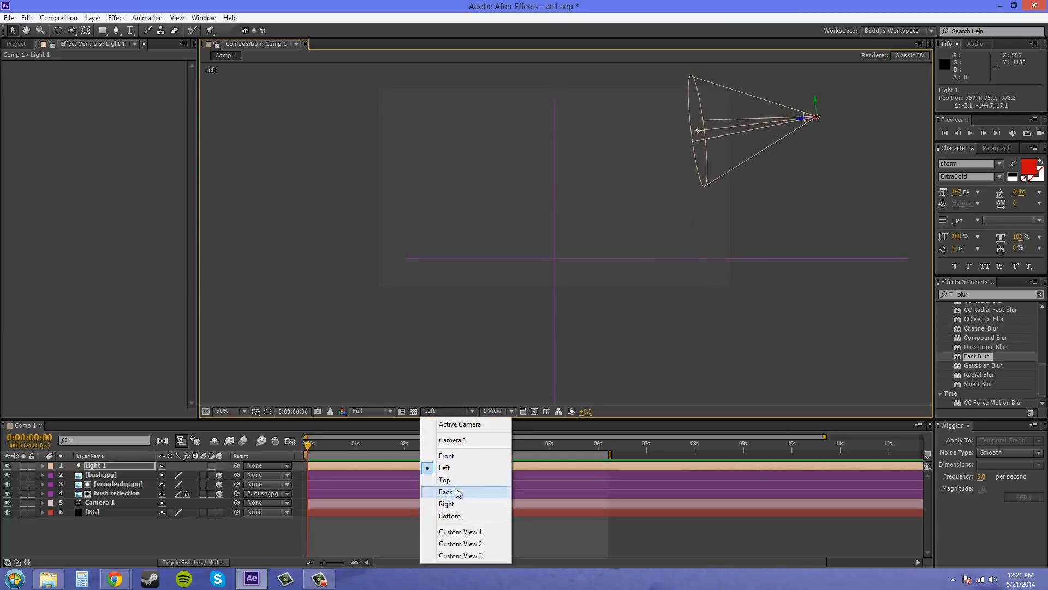
left_click(456, 483)
left_click_drag(668, 367, 656, 285)
left_click_drag(561, 251, 547, 108)
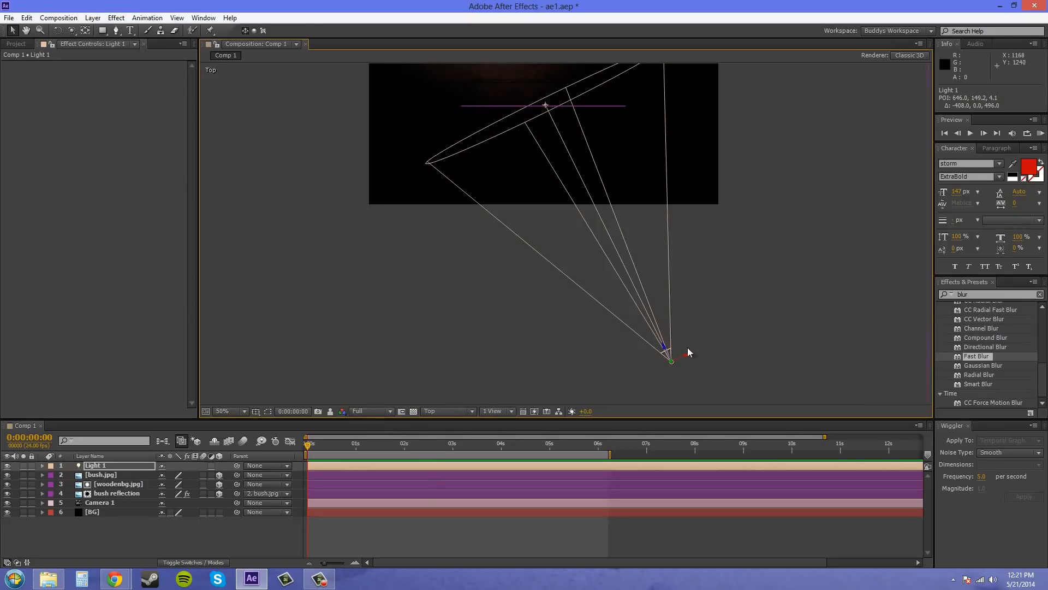
In the Left view, raise Light 1 to a position of about 1100.5, -211.4, -922.3
left_click(376, 413)
left_click(436, 411)
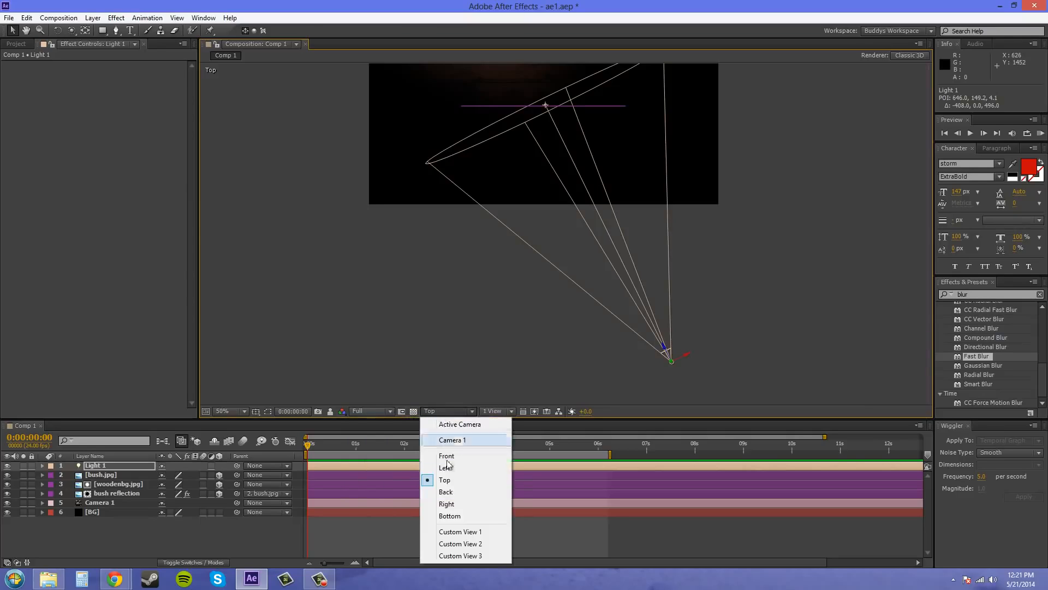
left_click(458, 468)
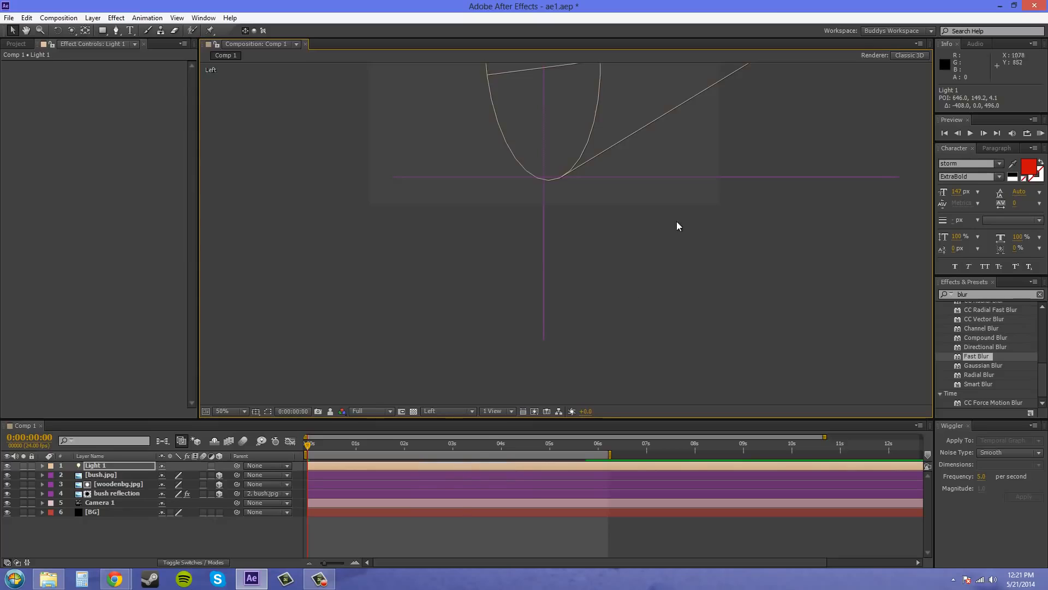
left_click_drag(676, 221, 563, 358)
left_click_drag(682, 159, 691, 77)
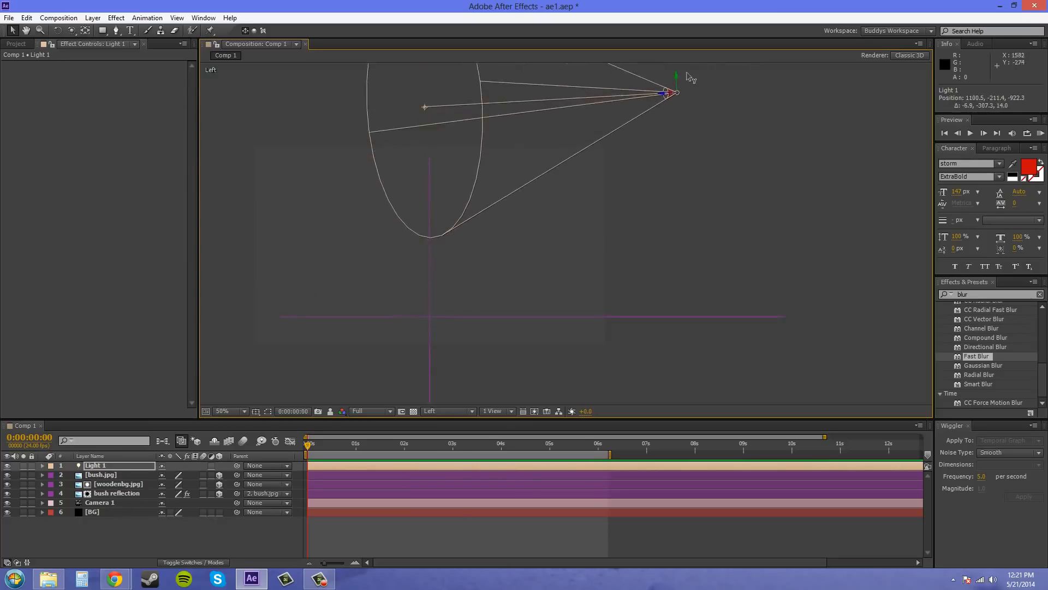
Lower Light 1's point of interest onto the bush image at about 639.1, 169.7, -0.1, and return to the Camera 1 view
left_click(424, 115)
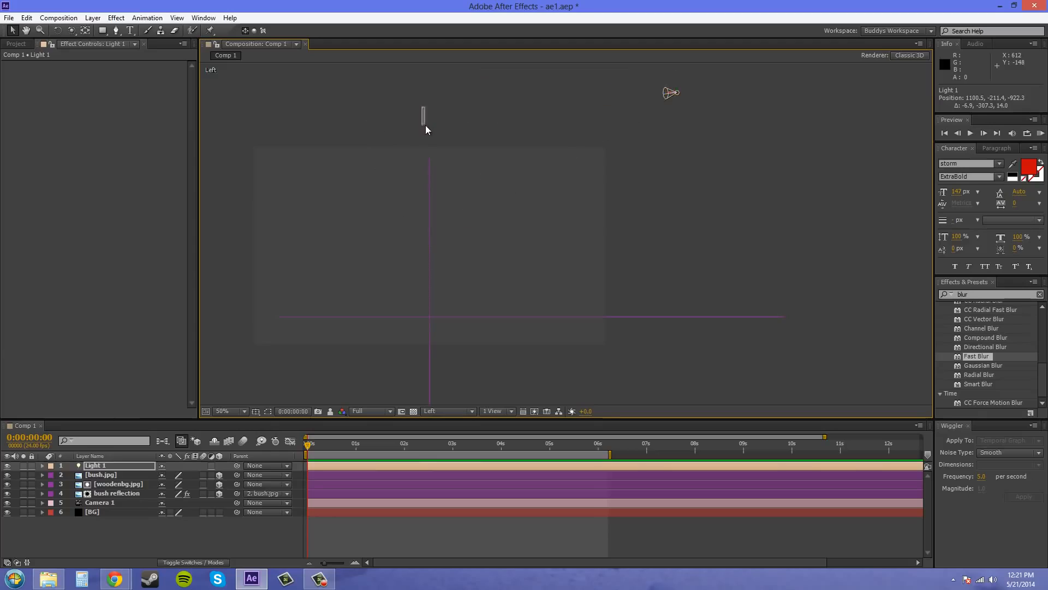
left_click(668, 94)
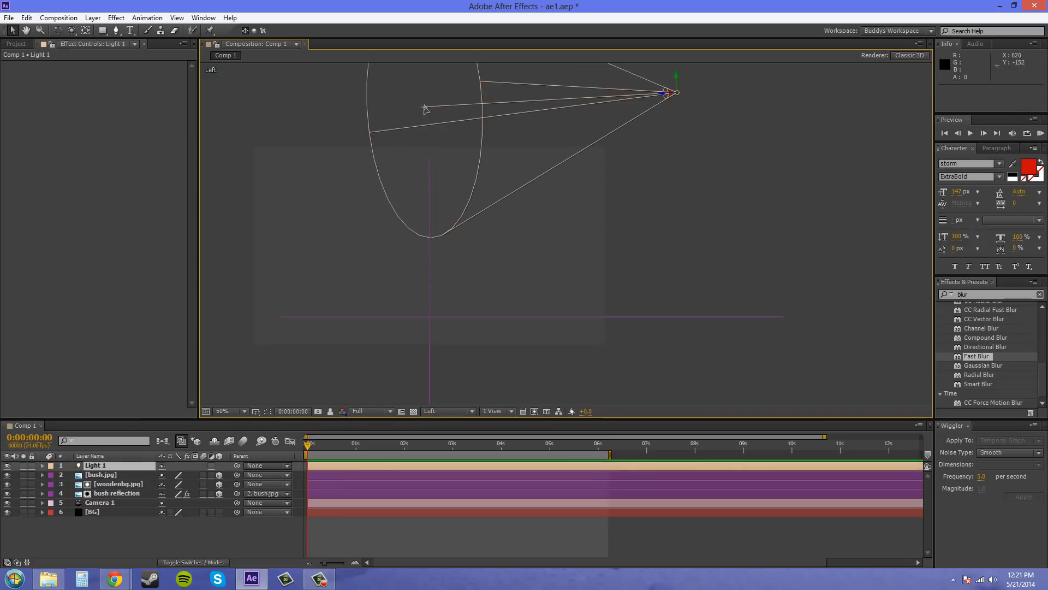
left_click_drag(425, 108, 430, 195)
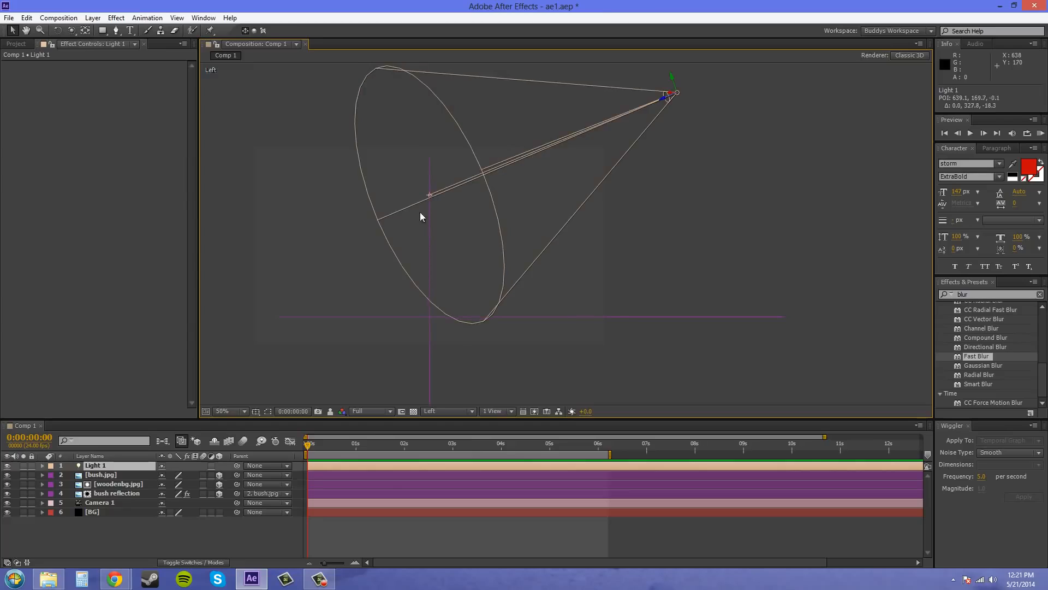
left_click(458, 413)
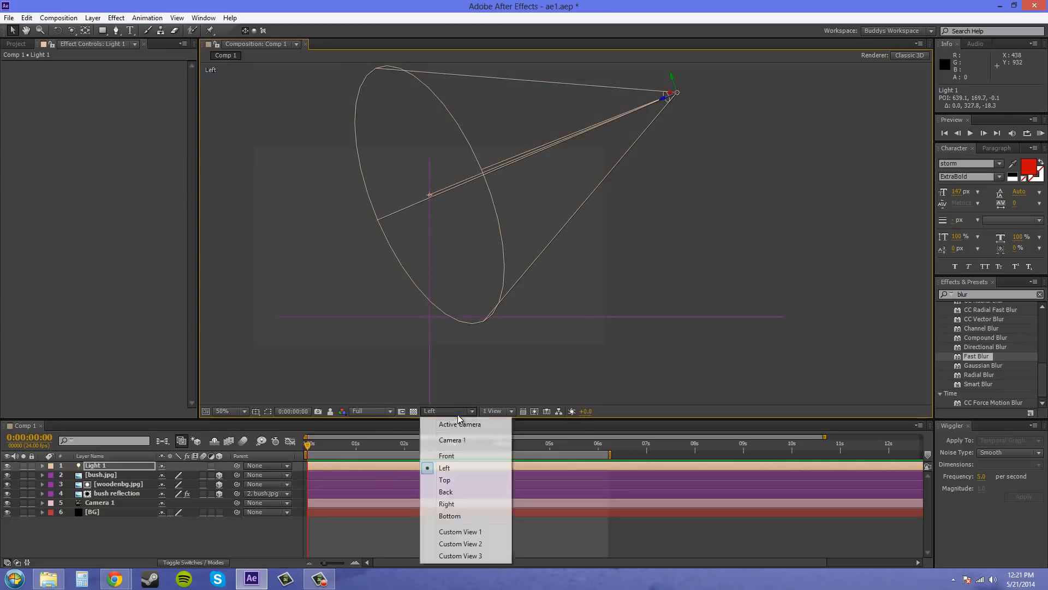
left_click(450, 442)
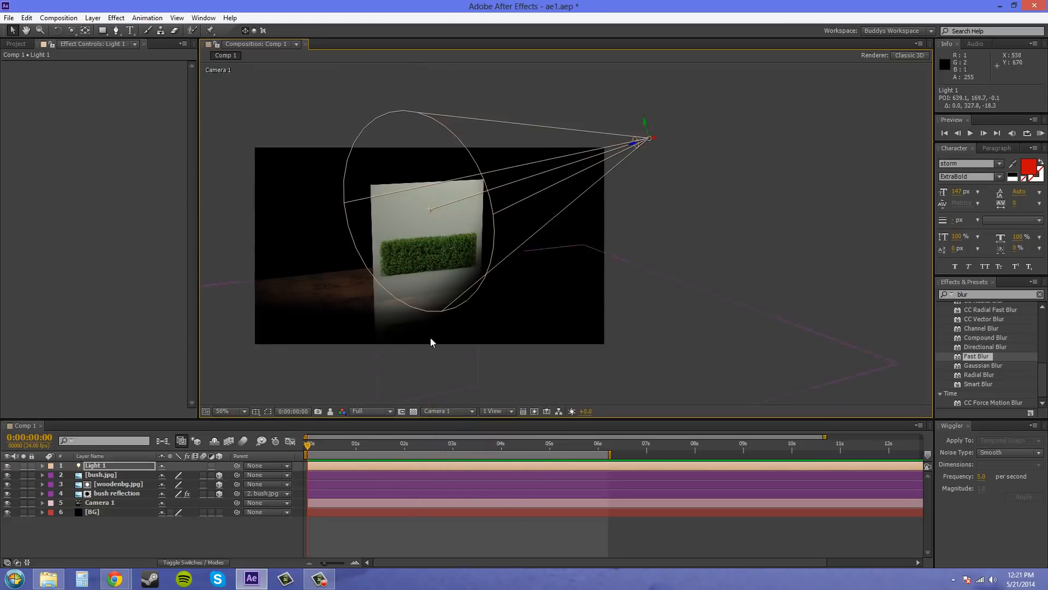
Increase the intensity of Light 1 slightly in its light settings, keeping the composition in sight
left_click_drag(430, 337, 536, 280)
left_click_drag(559, 317, 619, 313)
scroll(548, 345, "up", 1)
scroll(620, 313, "down", 1)
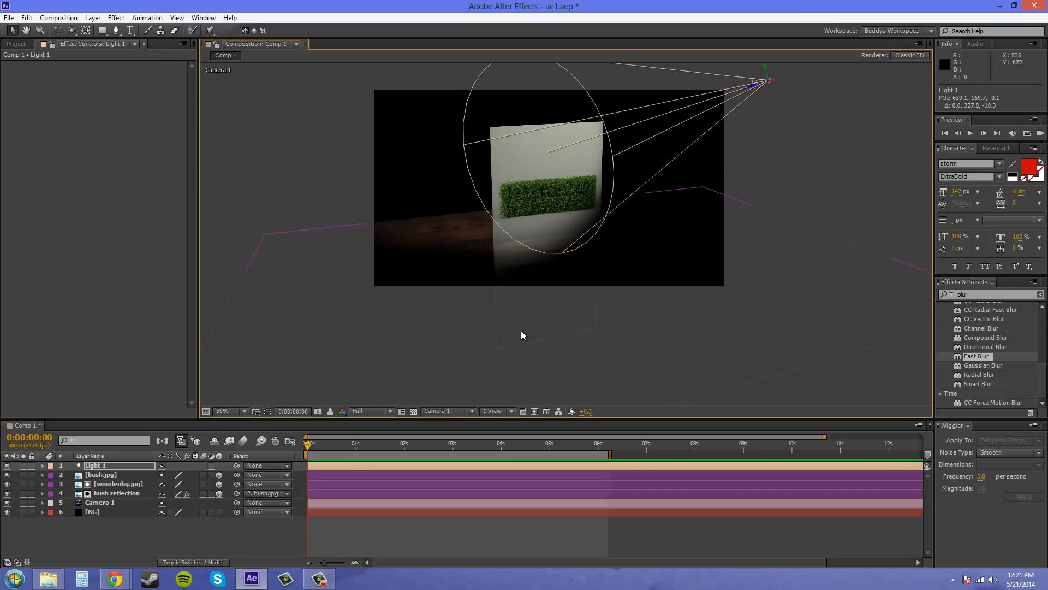
left_click_drag(520, 333, 516, 339)
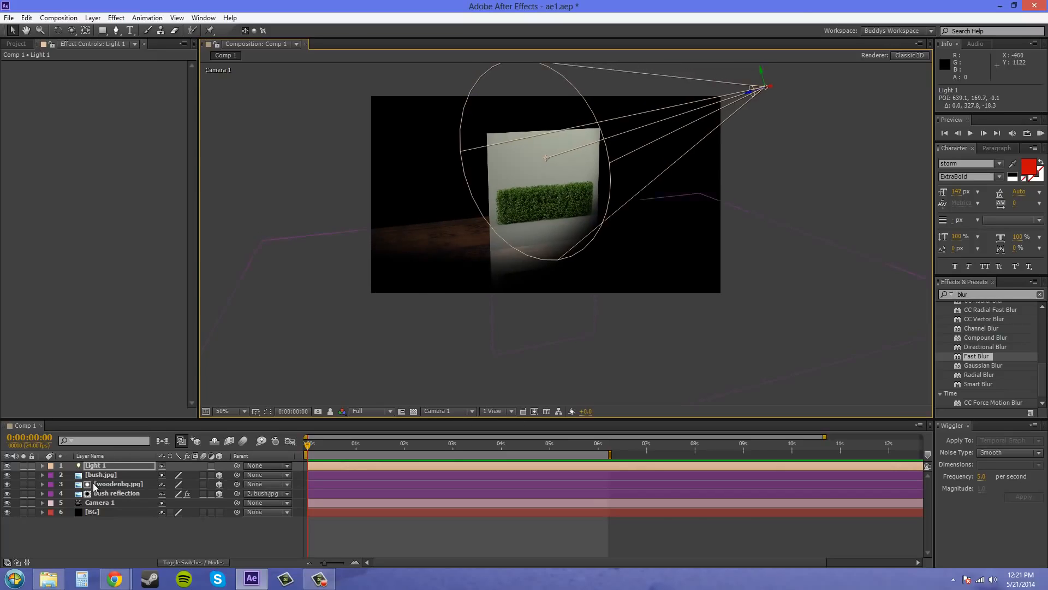
double_click(99, 465)
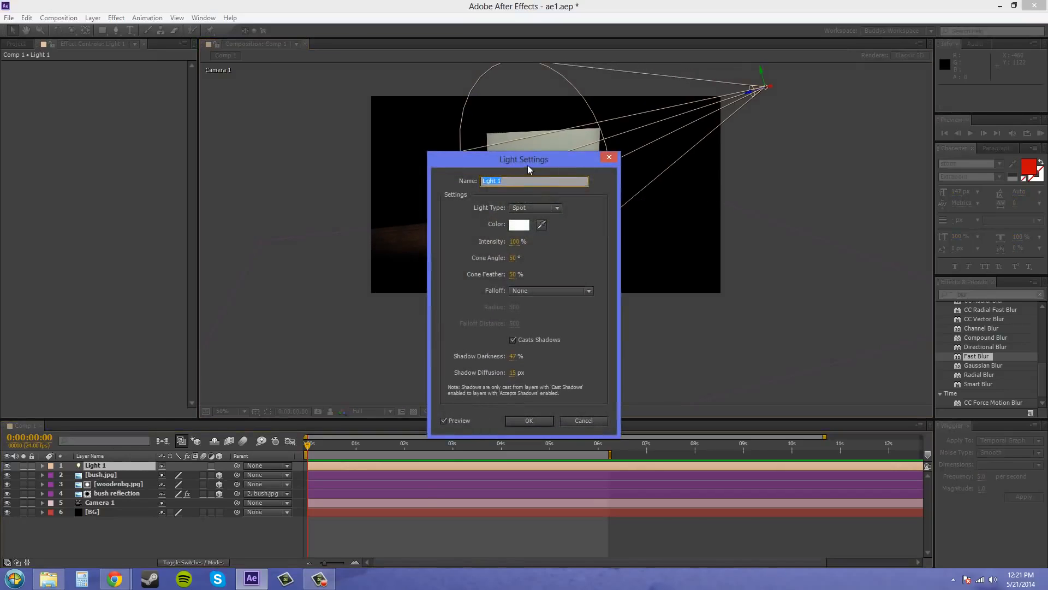
left_click_drag(527, 165, 160, 158)
mouse_move(147, 235)
left_mouse_down()
mouse_move(173, 234)
mouse_move(158, 233)
left_mouse_up()
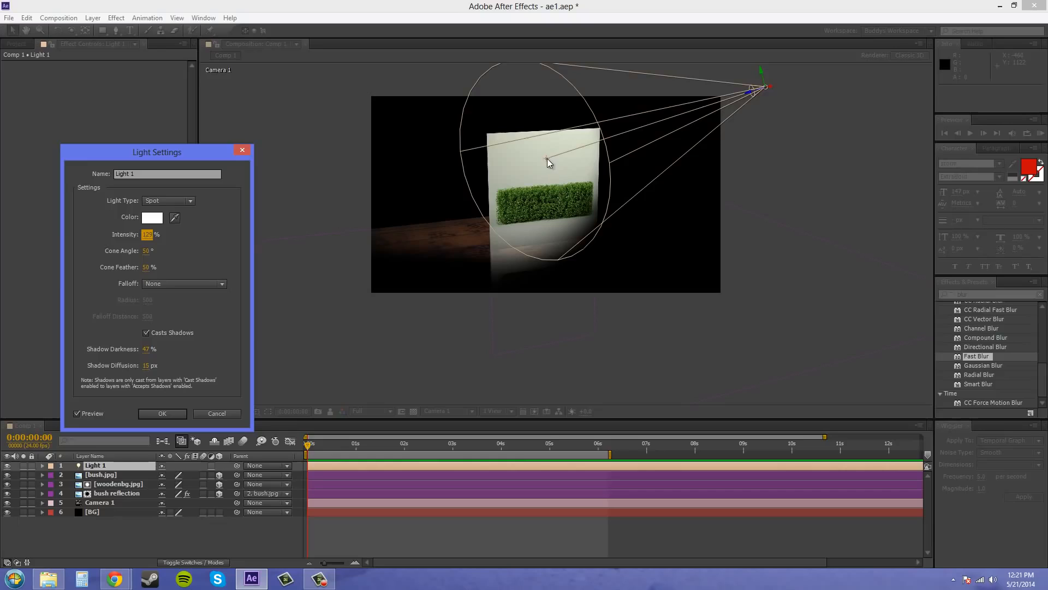
left_click(166, 412)
Lower Light 1's point of interest to about 648.2, 265.4, -30.8 so the beam reaches the floor reflection
left_click_drag(547, 157, 547, 162)
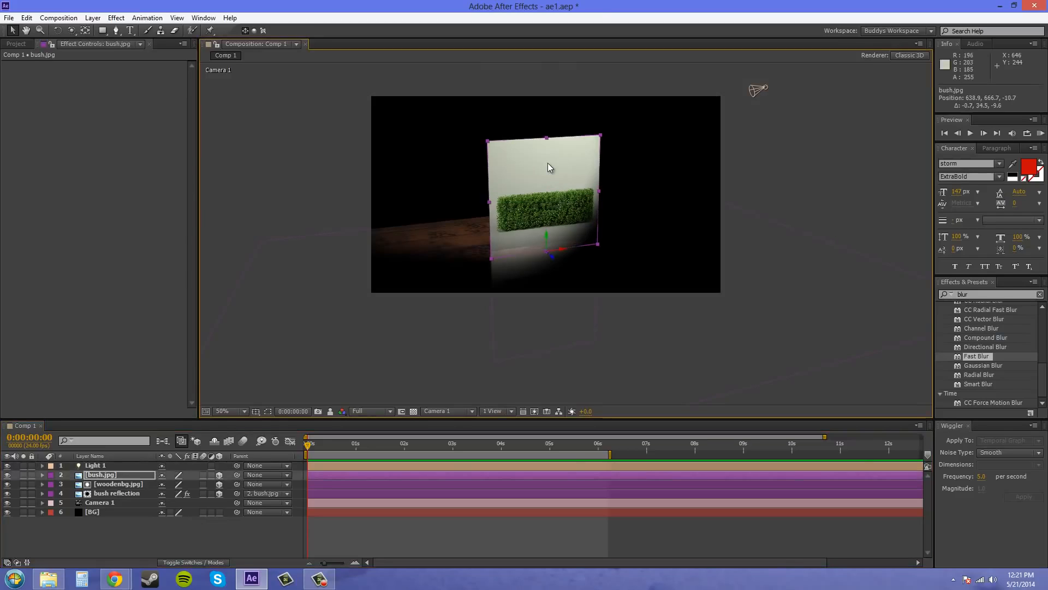
key("ctrl+z")
left_click(766, 89)
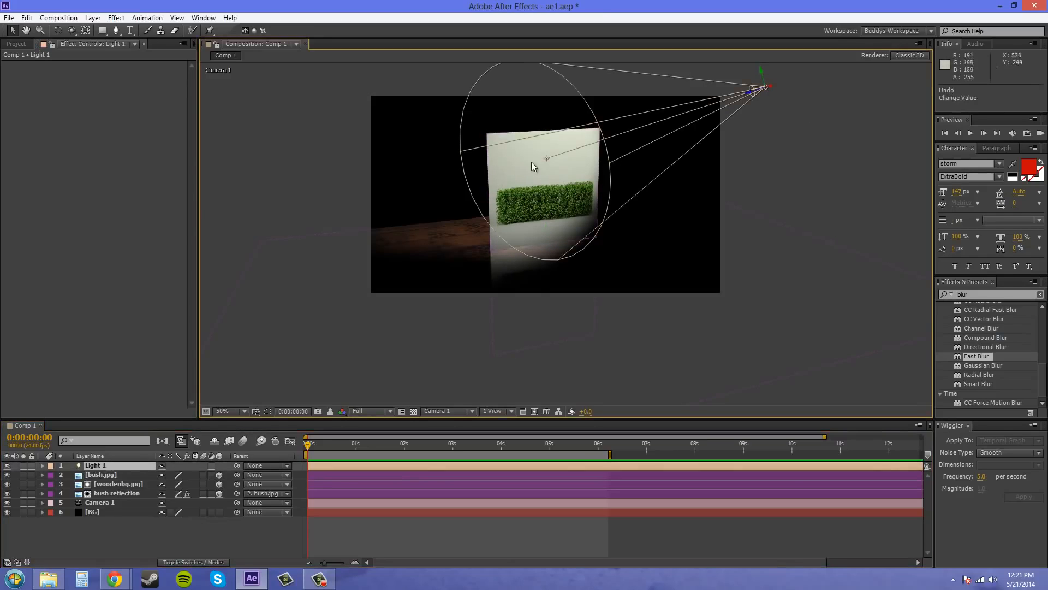
left_click_drag(548, 161, 553, 177)
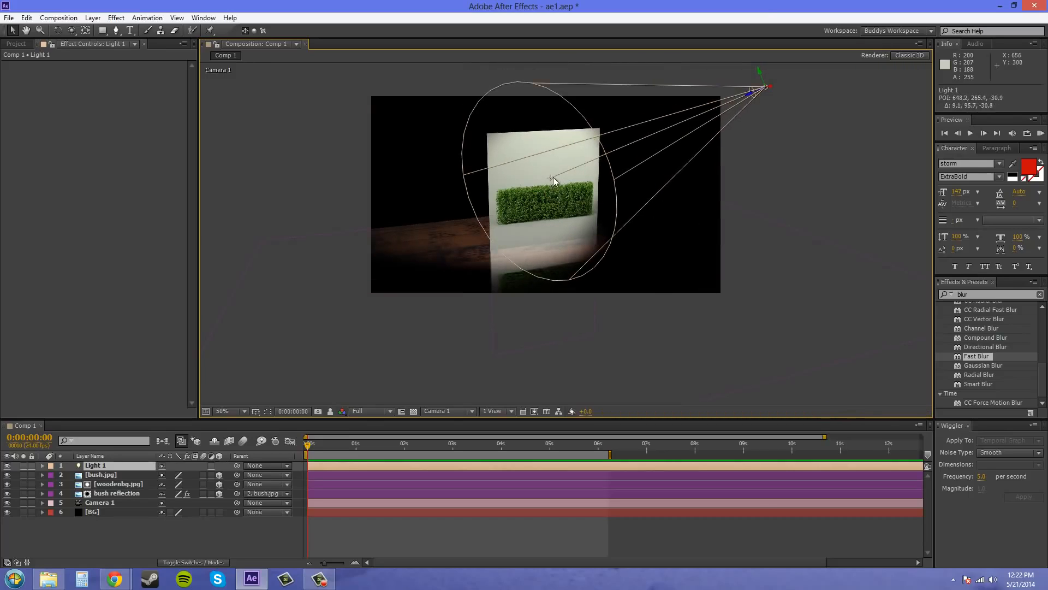
left_click(855, 198)
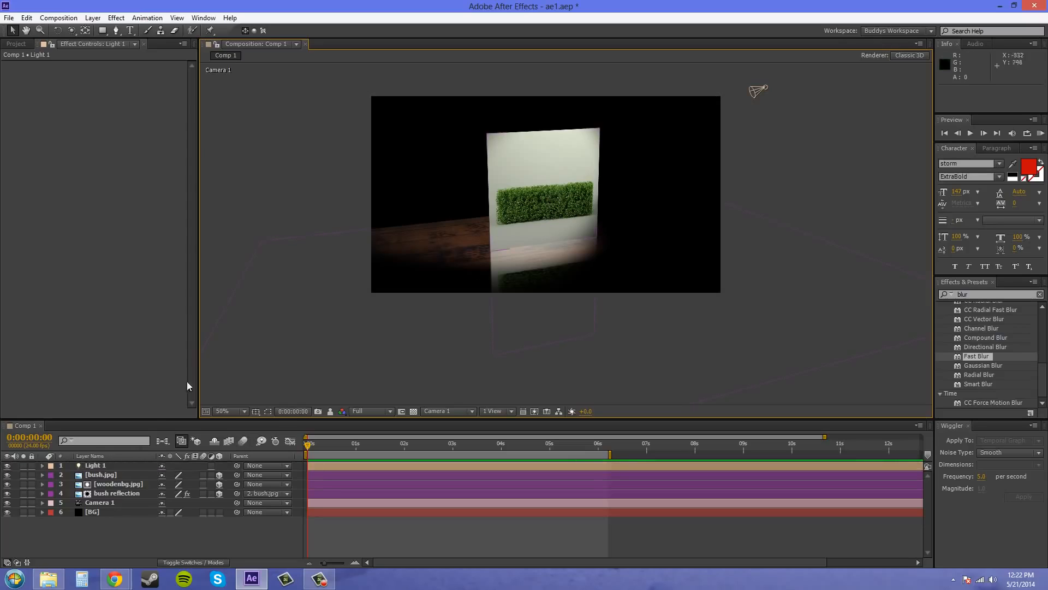
Turn on Casts Shadows in the material options of the bush.jpg layer
left_click(103, 475)
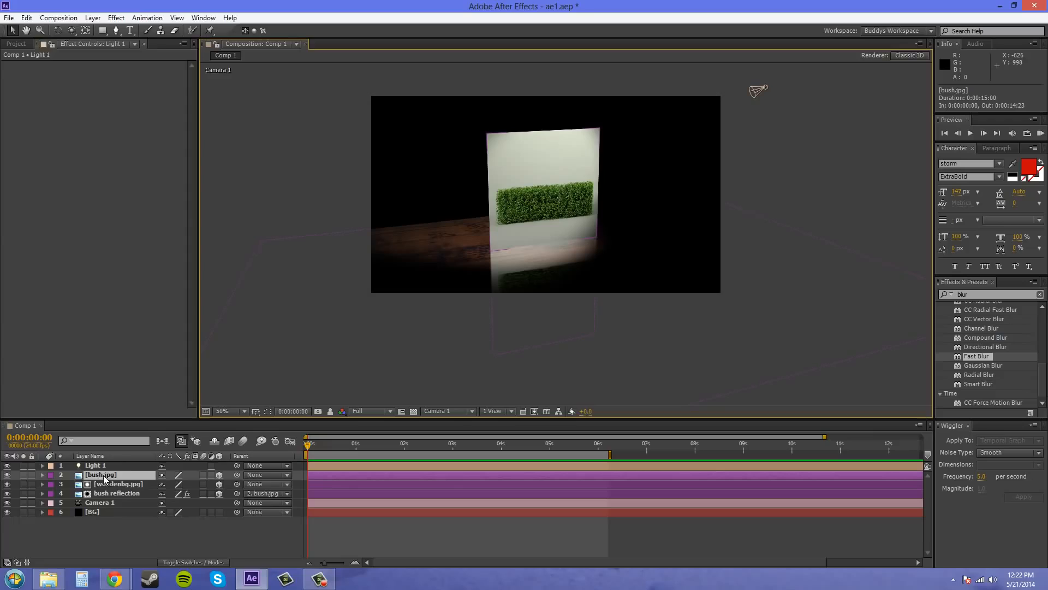
left_click(43, 475)
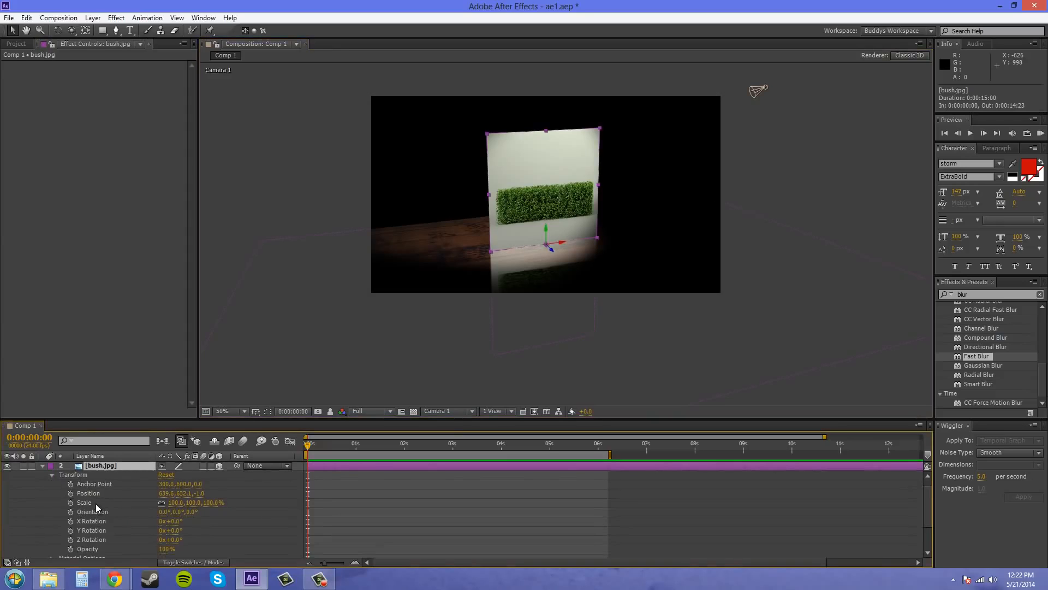
left_click(53, 474)
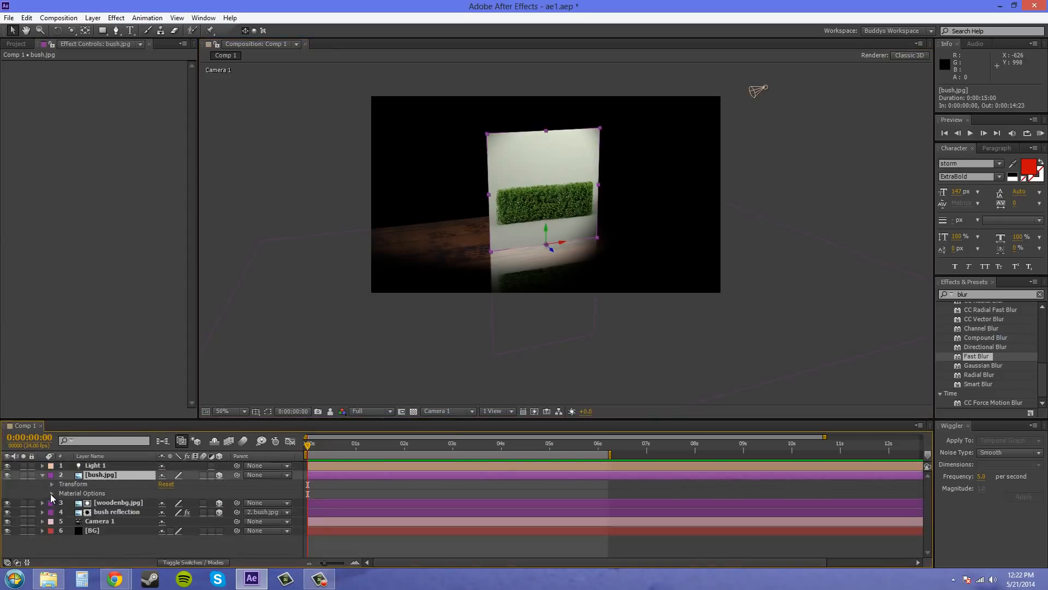
left_click(50, 493)
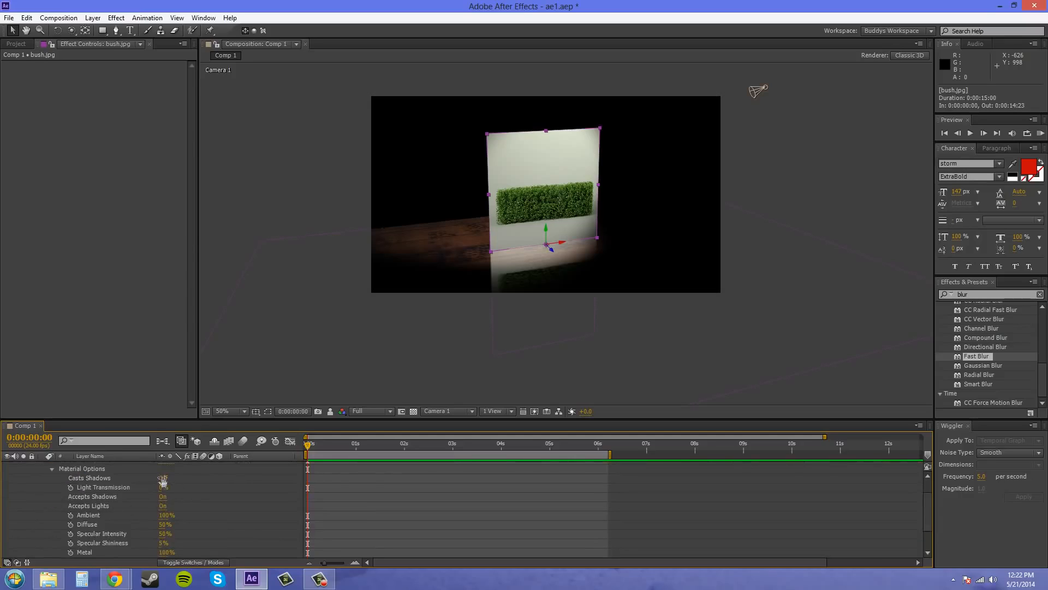
left_click(163, 478)
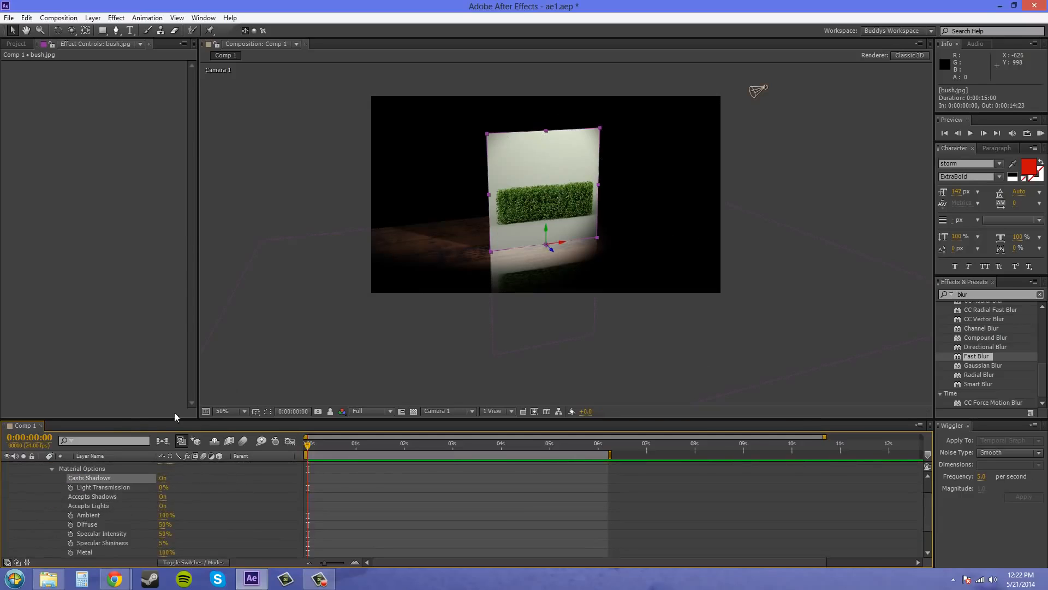
left_click(51, 468)
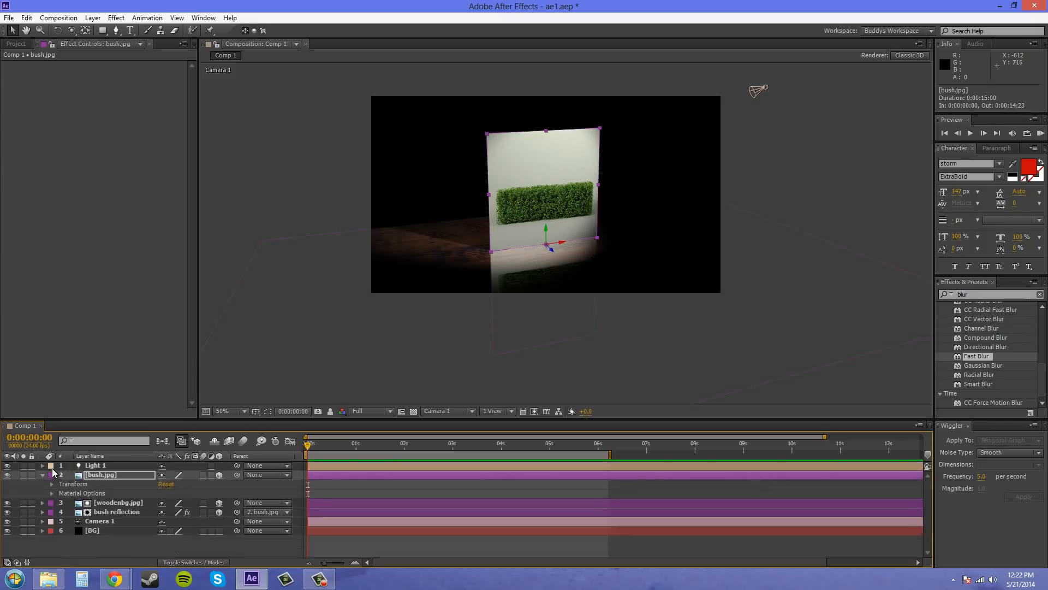
Set Light 1's shadow darkness to 30% in its light settings, keeping the composition in sight
scroll(428, 271, "up", 2)
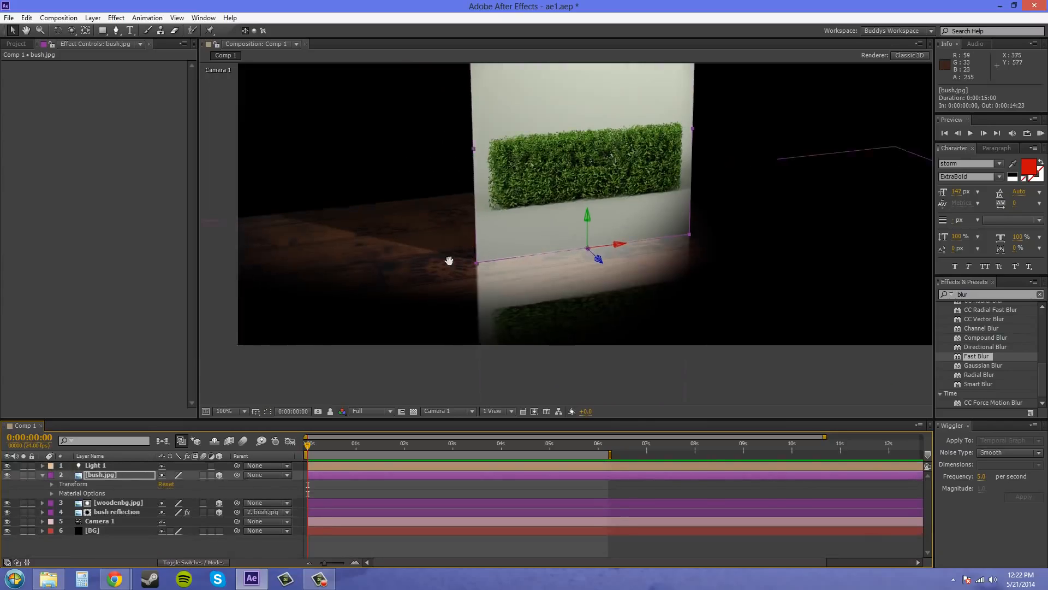
scroll(421, 241, "down", 2)
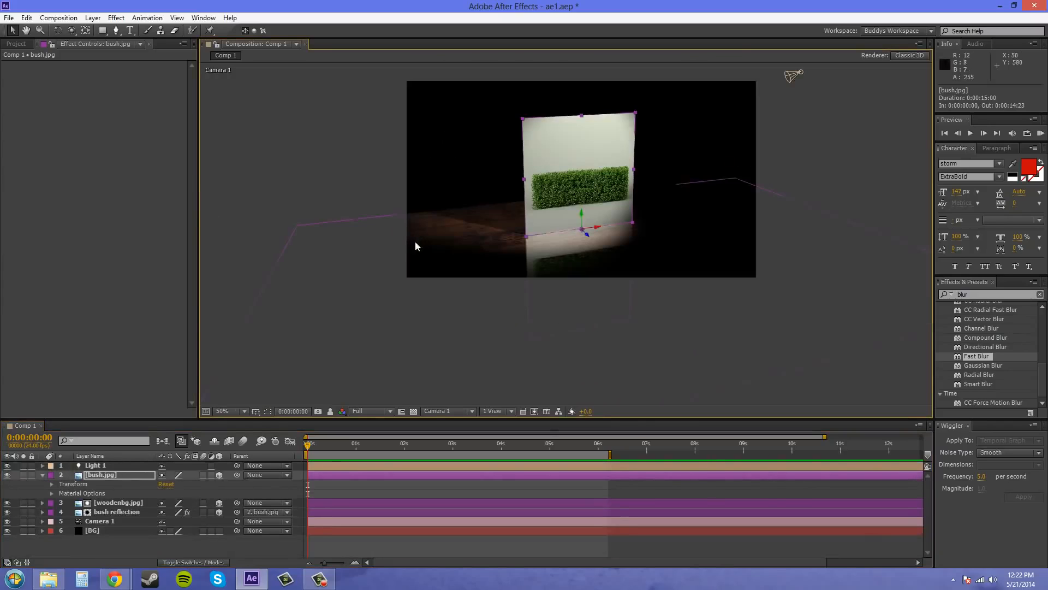
left_click(757, 194)
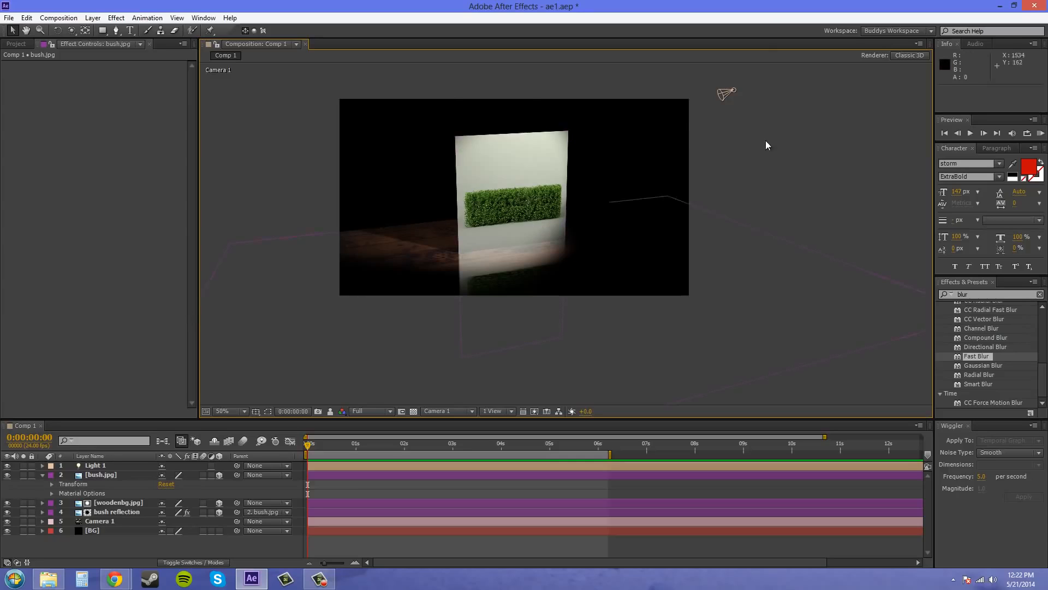
left_click(726, 93)
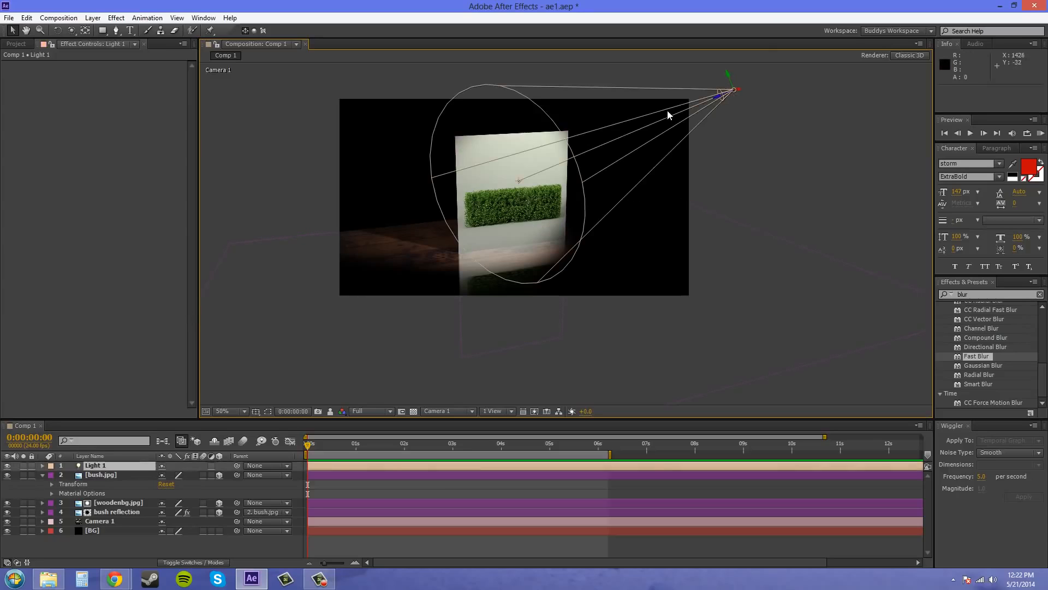
left_click(98, 465)
double_click(98, 466)
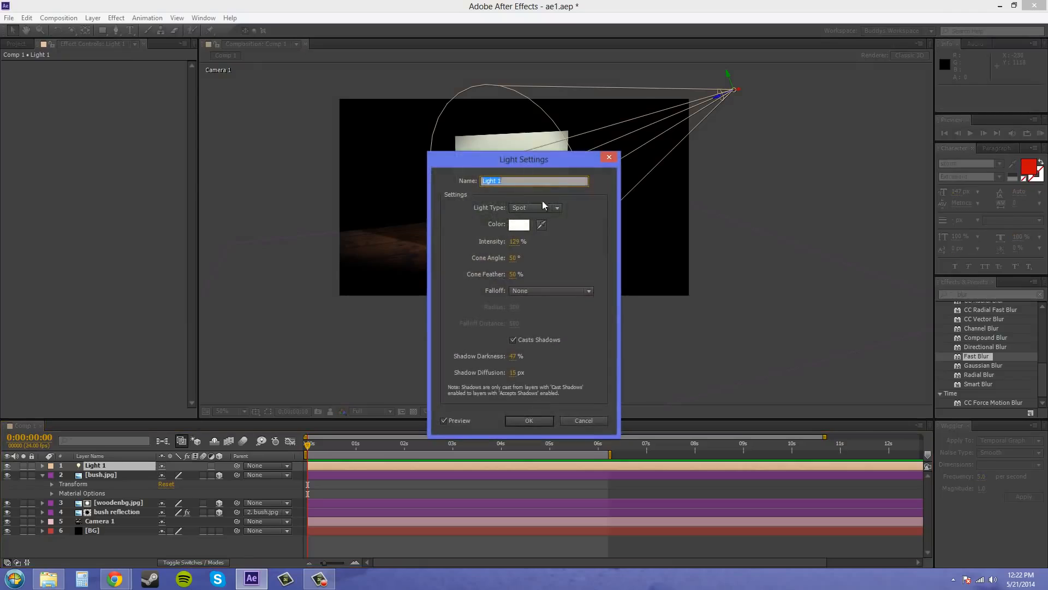
left_click_drag(493, 160, 158, 112)
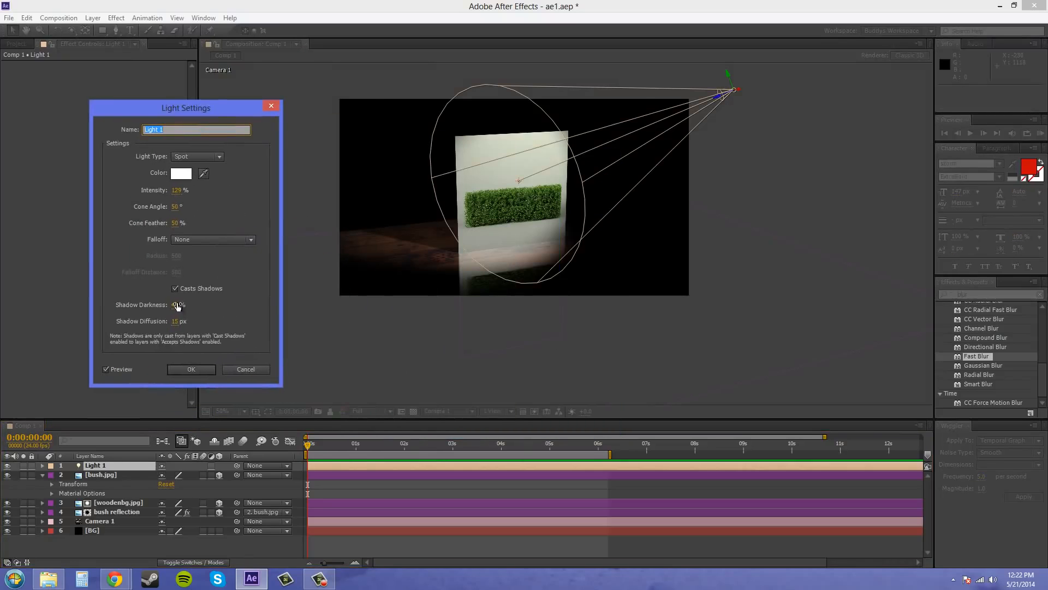
mouse_move(175, 305)
left_mouse_down()
mouse_move(156, 305)
mouse_move(181, 304)
left_mouse_up()
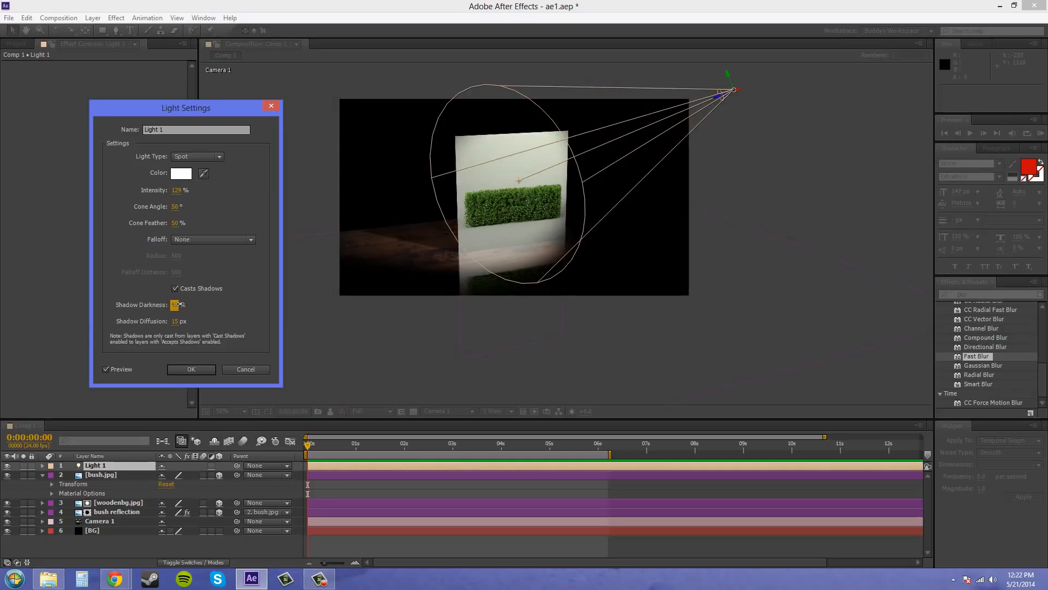
left_click(182, 306)
type("30")
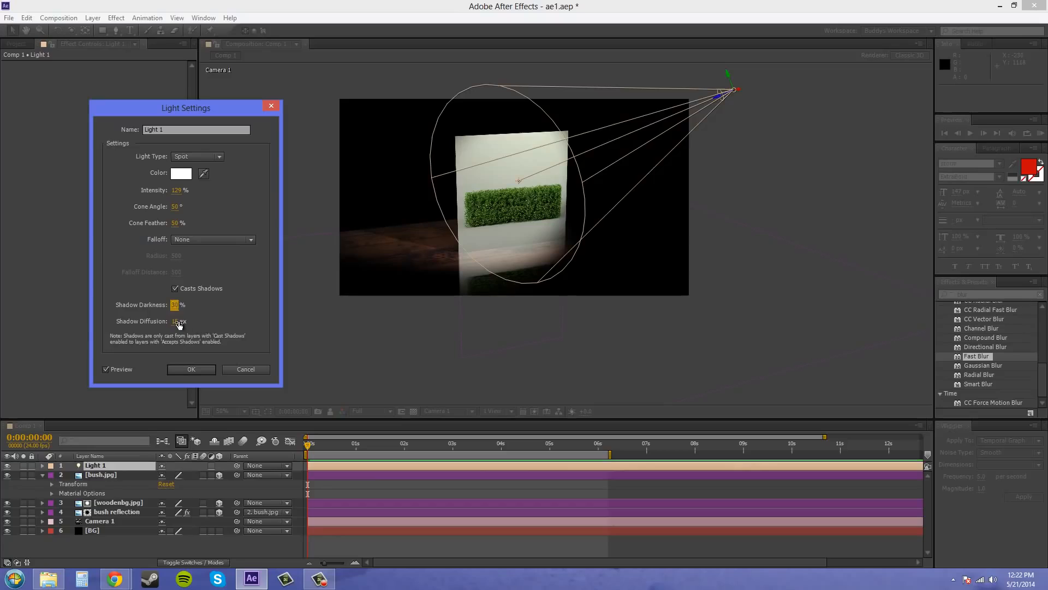
Set Light 1's shadow diffusion to 51 px and its cone angle to 57°, and apply the light settings
left_click(175, 321)
type("30")
key("Return")
left_click_drag(175, 323, 221, 326)
left_click_drag(178, 210, 183, 206)
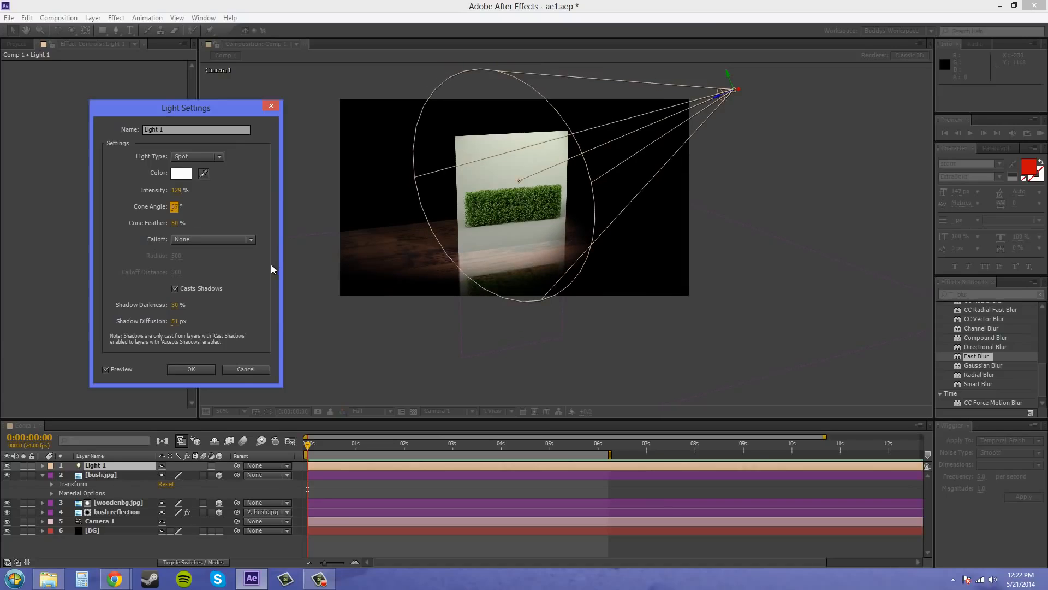
left_click(192, 370)
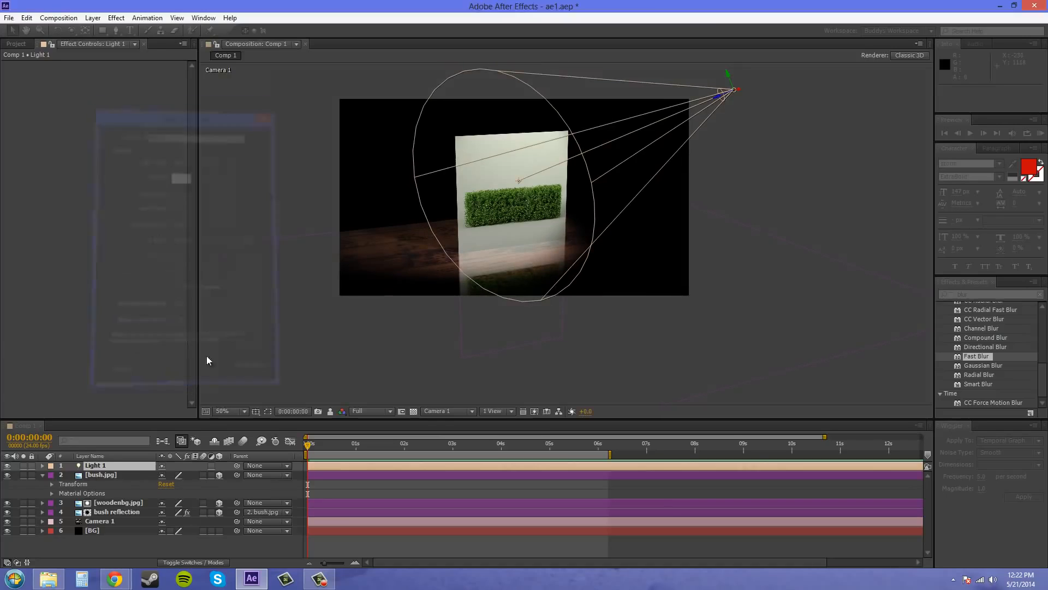
left_click(776, 231)
scroll(601, 277, "up", 1)
left_click_drag(601, 274, 699, 238)
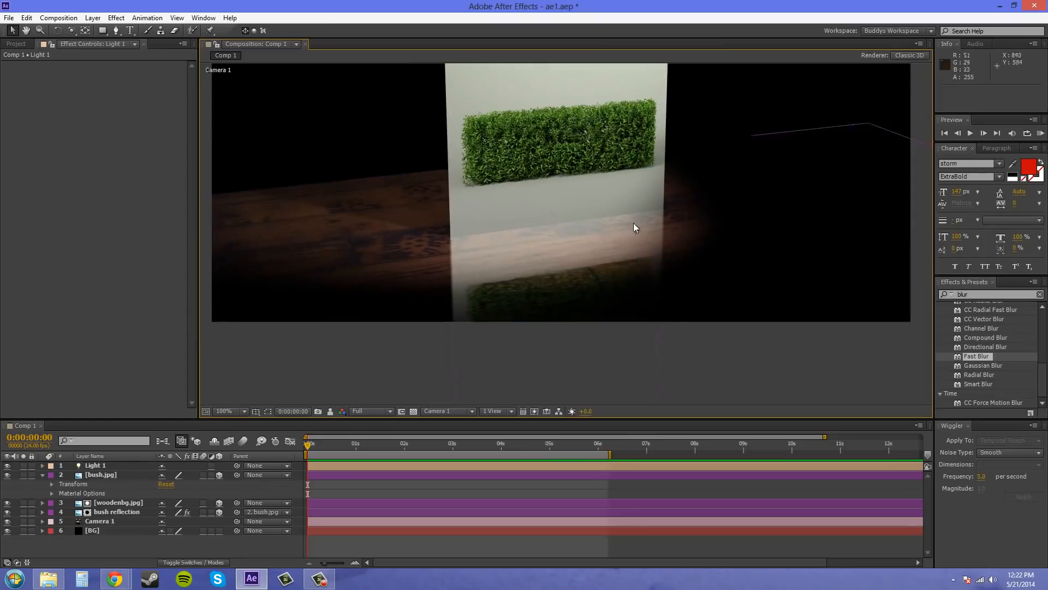
scroll(541, 195, "down", 1)
left_click_drag(543, 194, 513, 232)
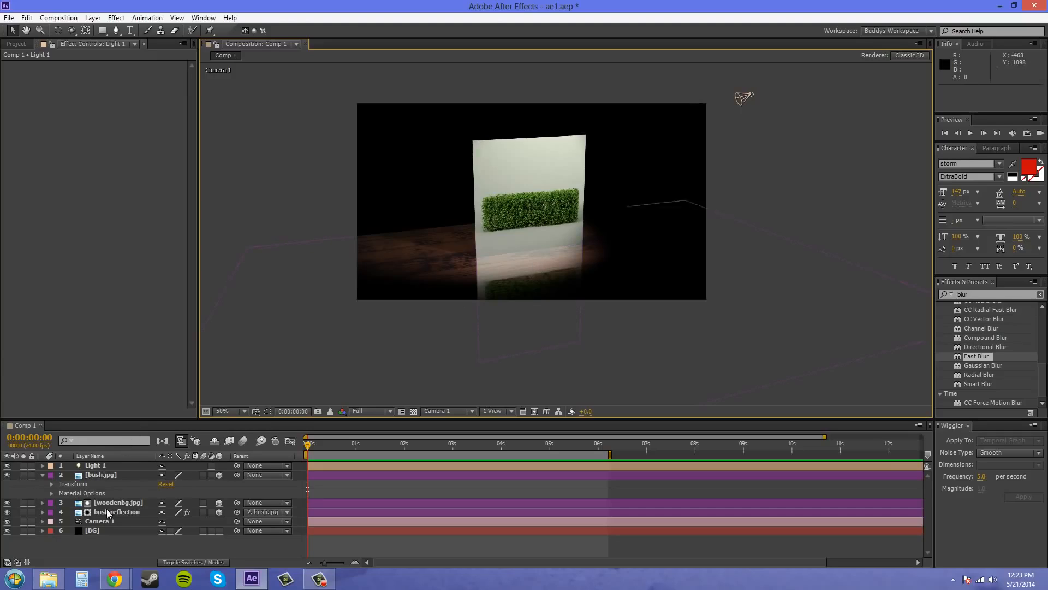
Add a new light layer of type Ambient named Ambient, keeping the proposed intensity
left_click(115, 18)
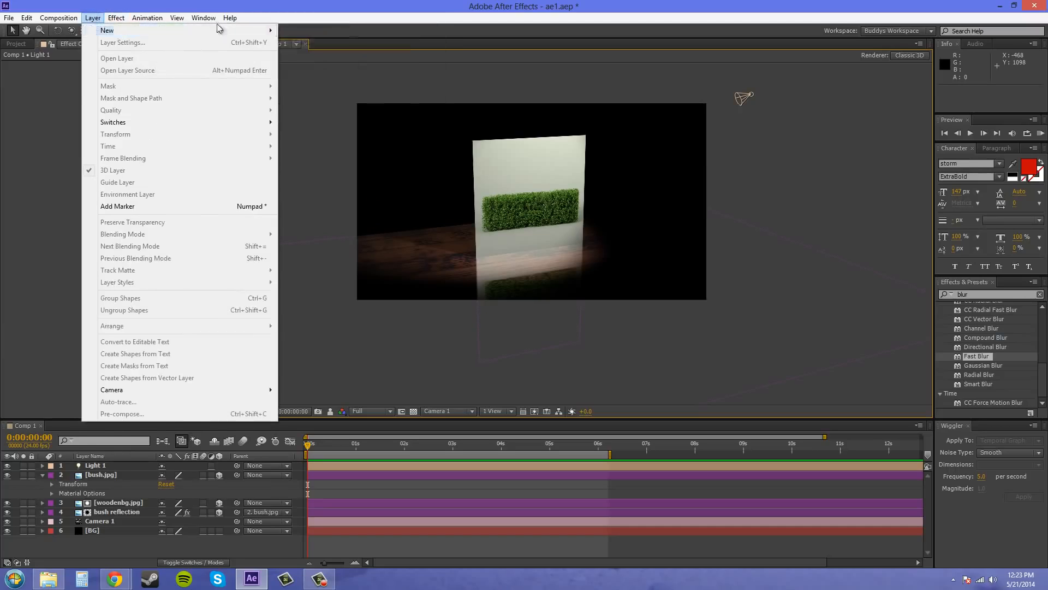
mouse_move(94, 18)
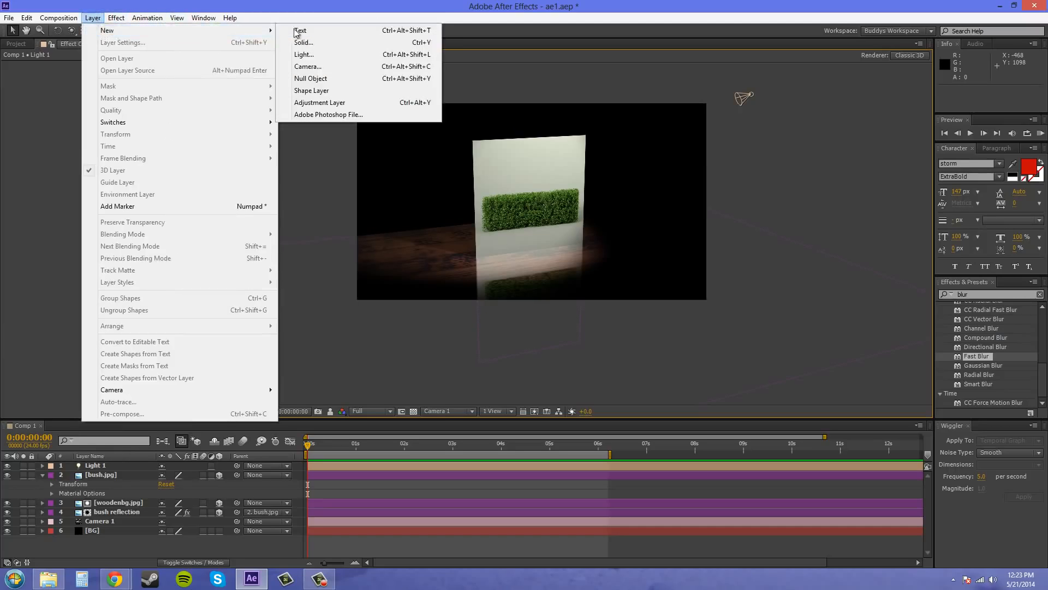
left_click(319, 54)
left_click(555, 206)
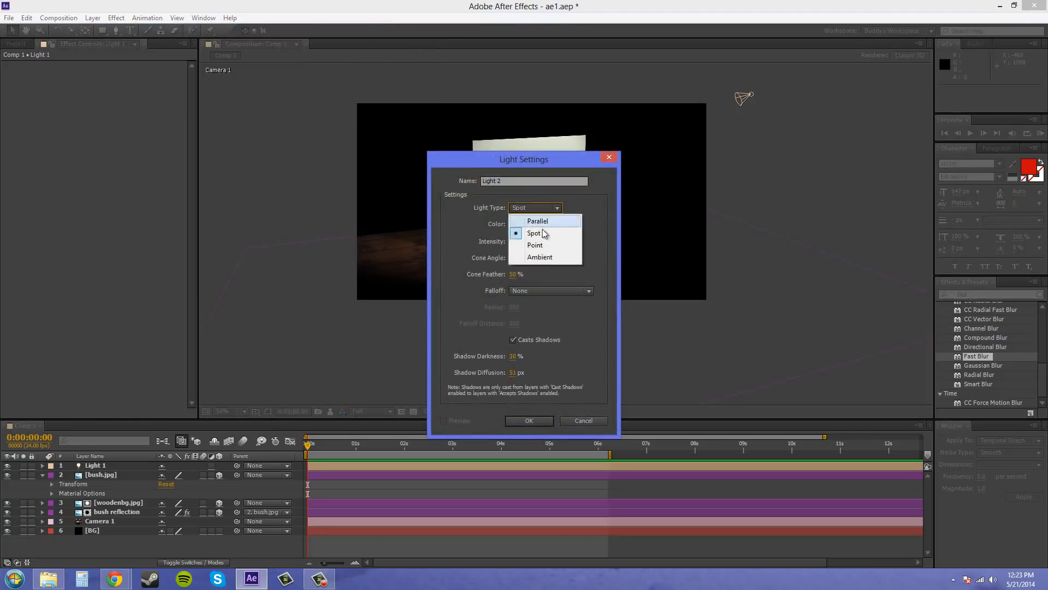
left_click(525, 261)
key("shift+Tab")
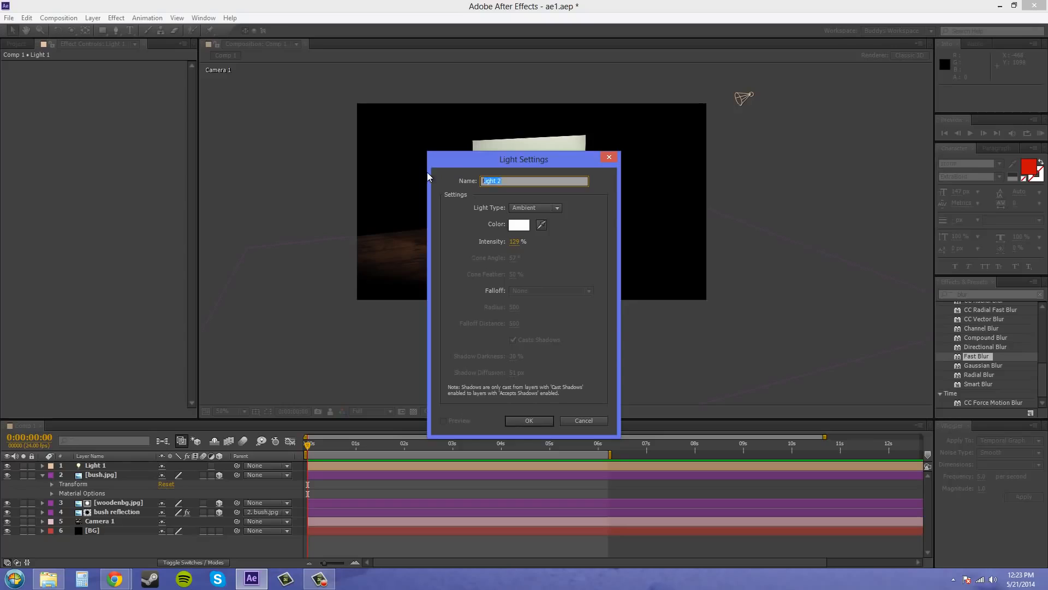
type("Ambient")
left_click(527, 421)
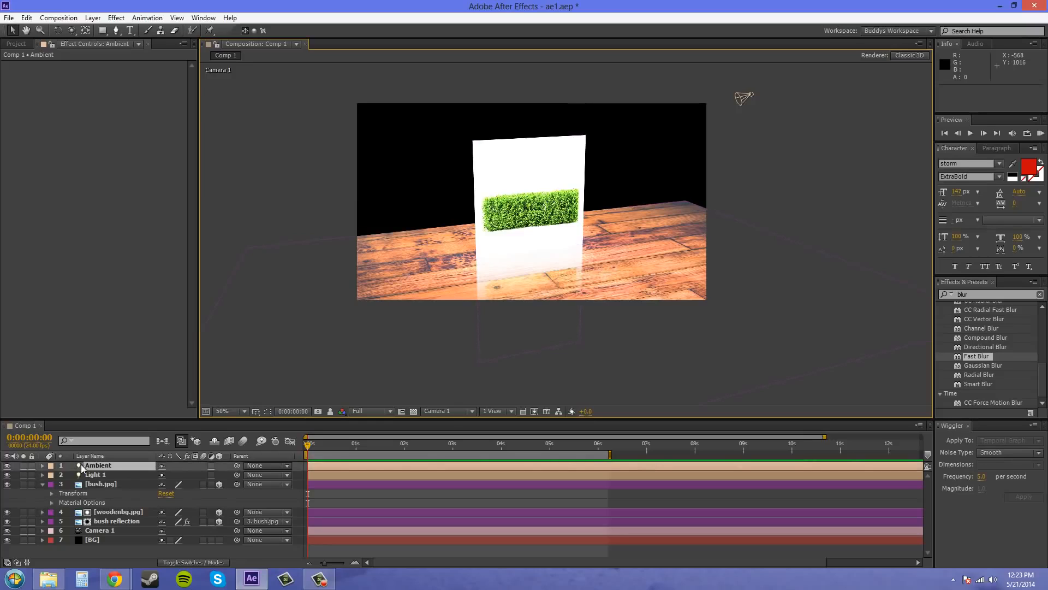
Lower the Ambient light's intensity to 25% in its light options
left_click(42, 466)
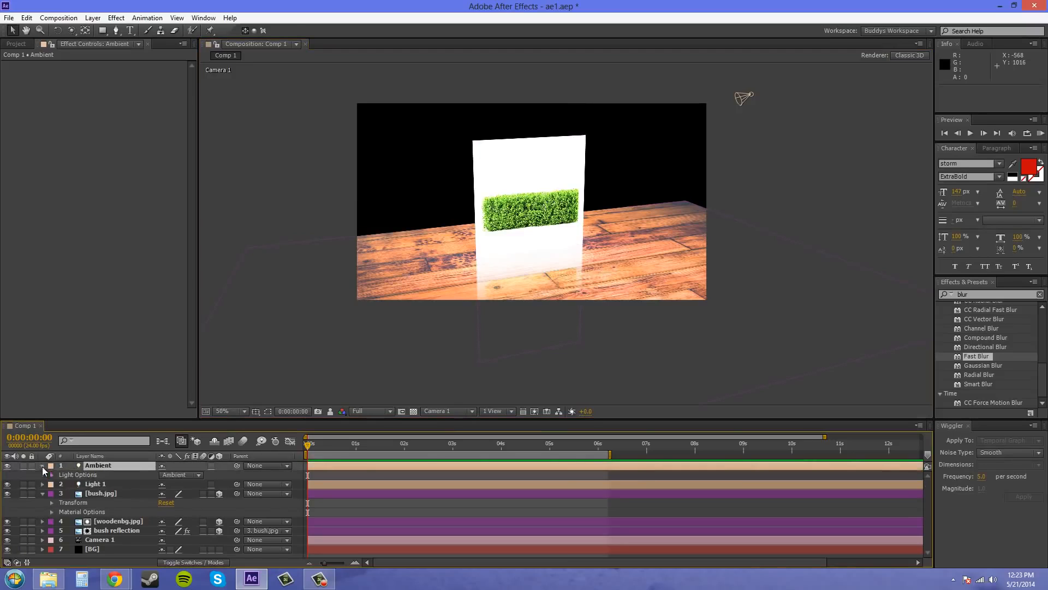
left_click(51, 475)
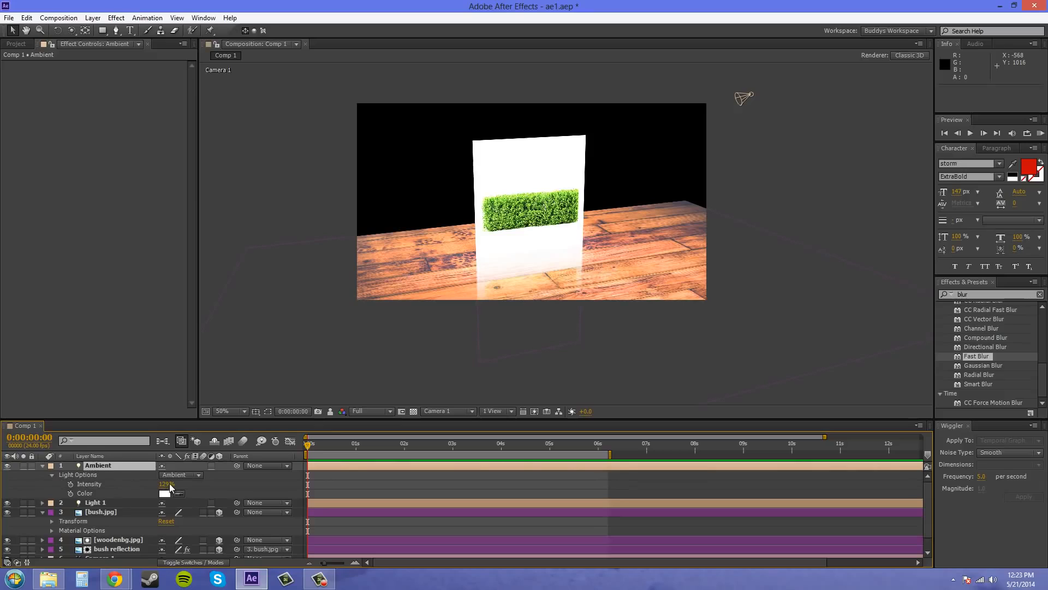
left_click_drag(167, 485, 129, 483)
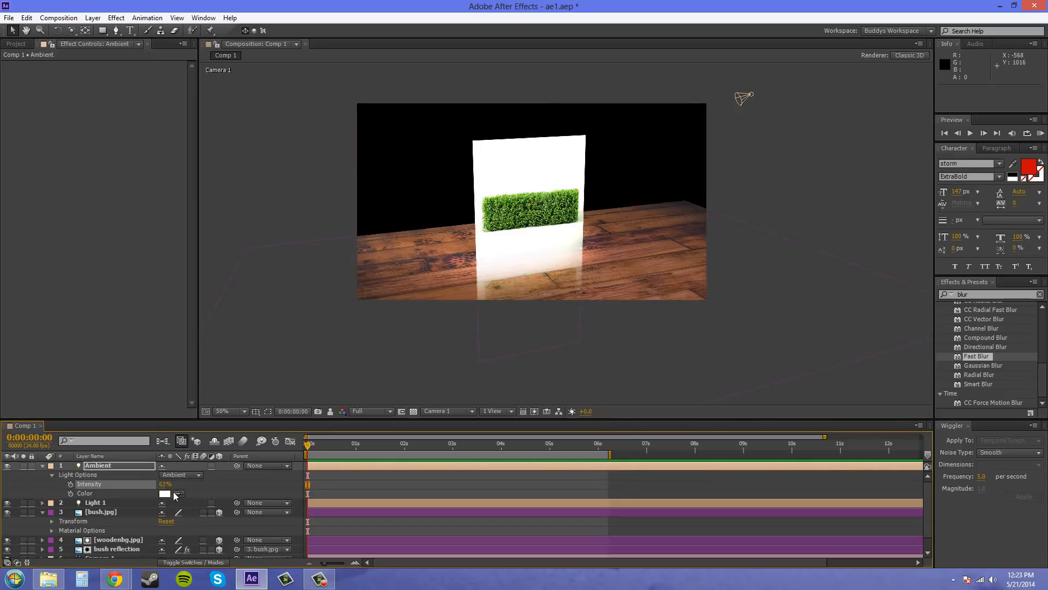
mouse_move(160, 484)
left_mouse_down()
mouse_move(143, 483)
mouse_move(161, 485)
left_mouse_up()
Raise Light 1's shadow darkness to 49% in its light options and deselect the layer
left_click(90, 502)
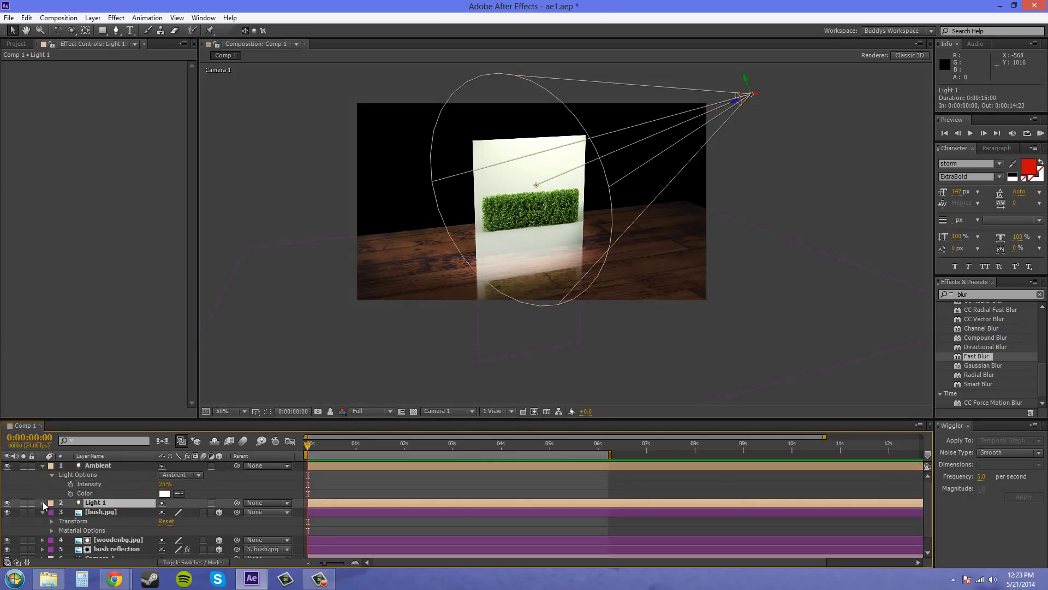
left_click(42, 502)
left_click(51, 521)
scroll(101, 513, "down", 3)
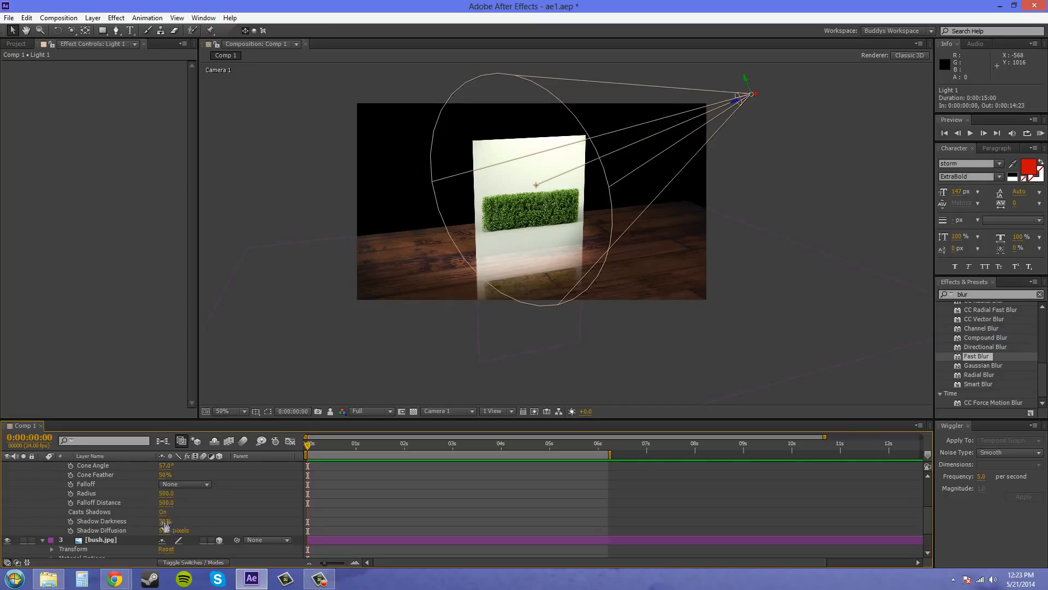
left_click_drag(165, 522, 174, 522)
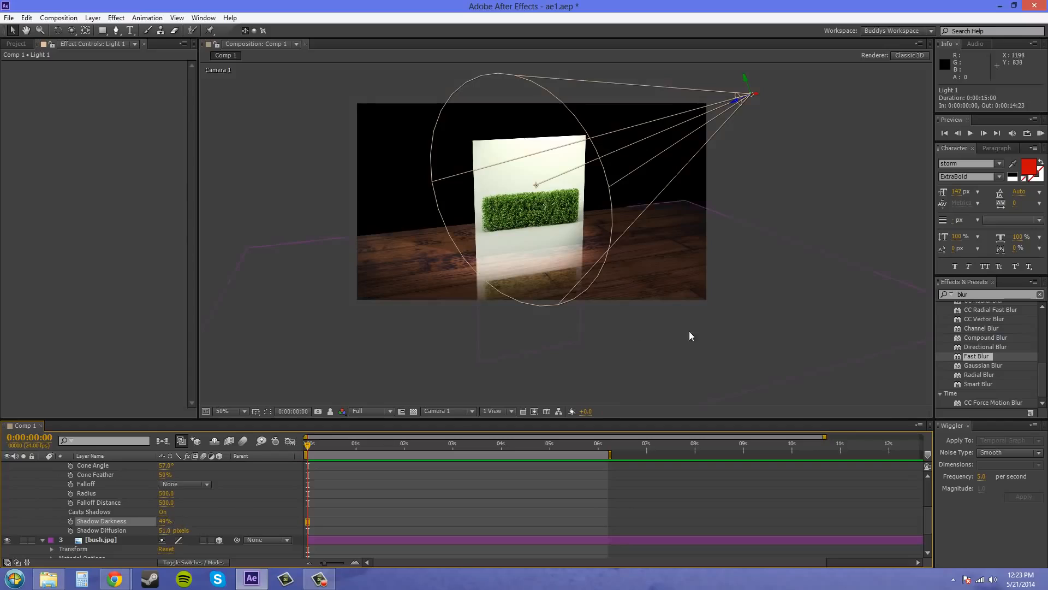
left_click(883, 191)
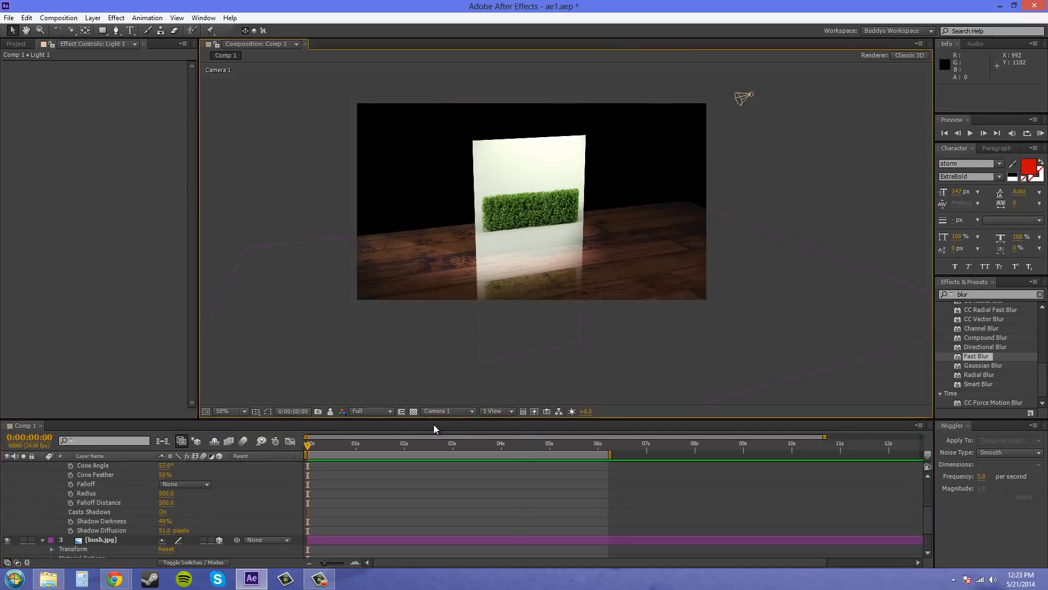
Keep the Camera 1 view and collapse the expanded properties of the Light 1 and Ambient layers
left_click(443, 411)
left_click(460, 405)
left_click_drag(783, 315, 779, 297)
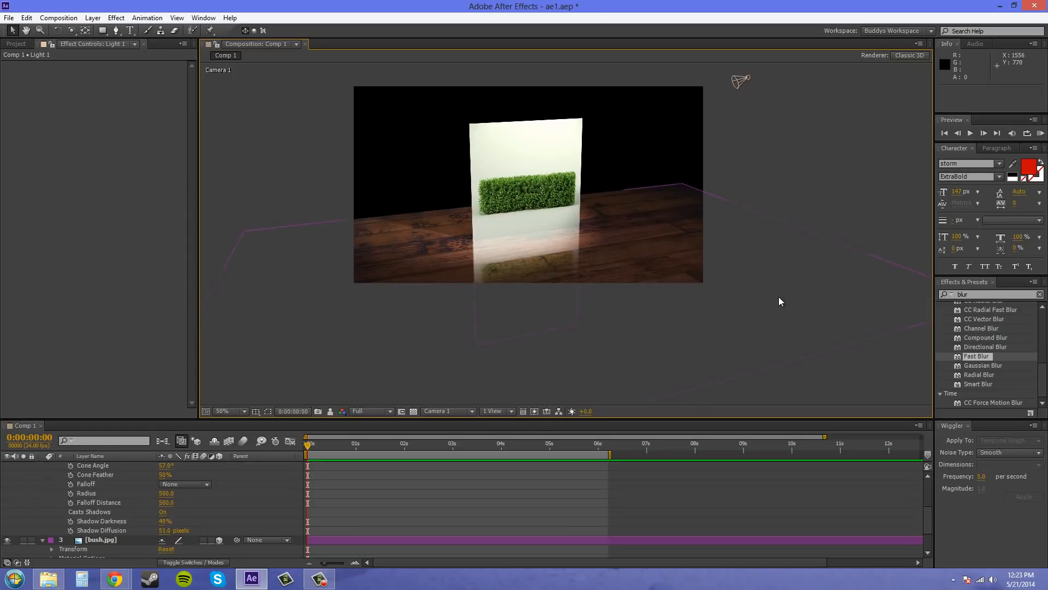
scroll(73, 510, "up", 3)
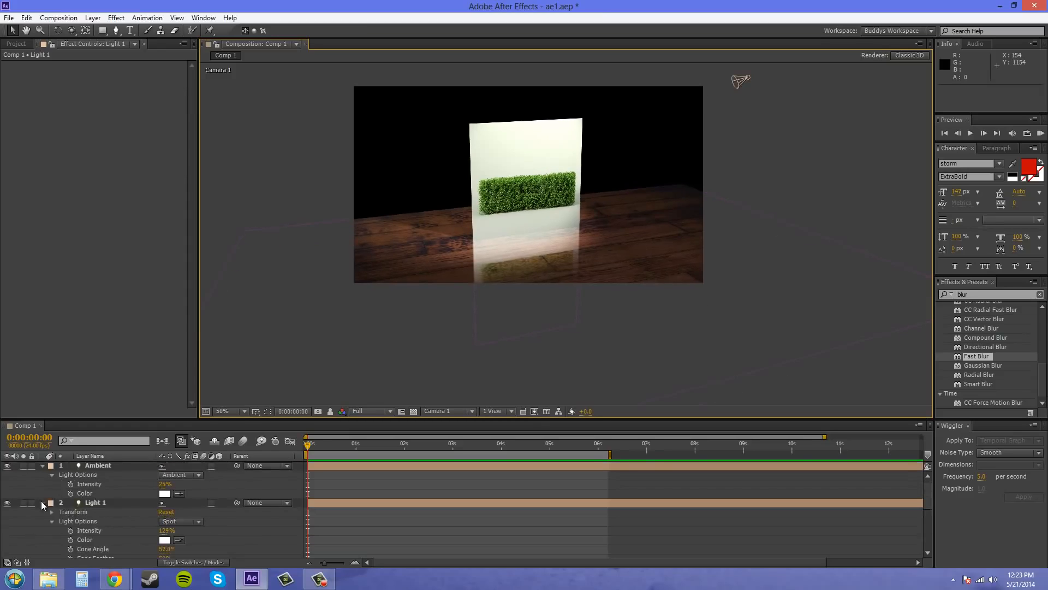
left_click(43, 503)
left_click(42, 466)
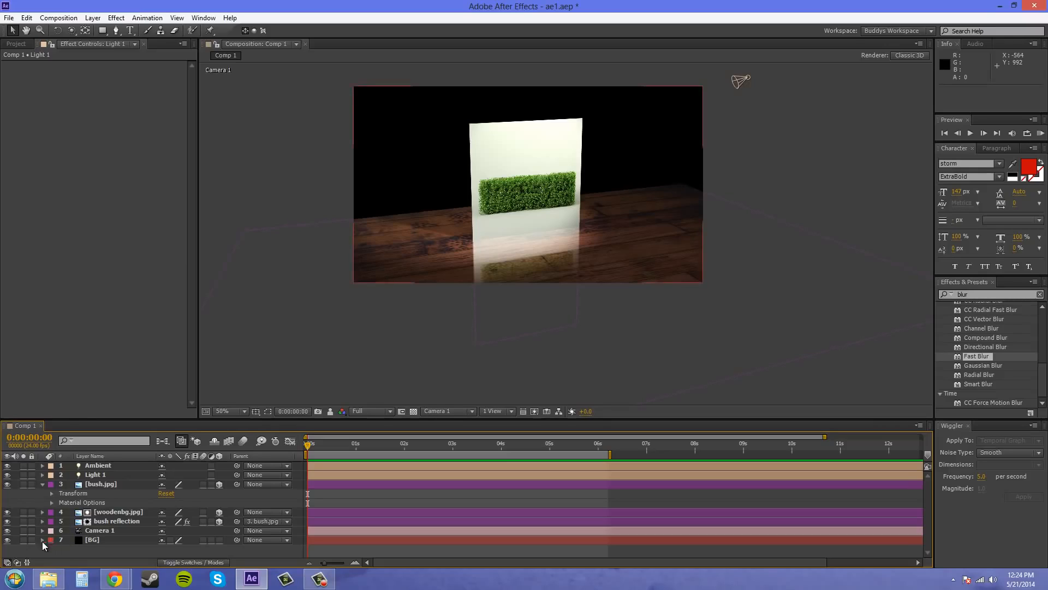
Raise the Linear Wipe transition completion of the bush reflection layer to 81% and deselect the layer
left_click(122, 522)
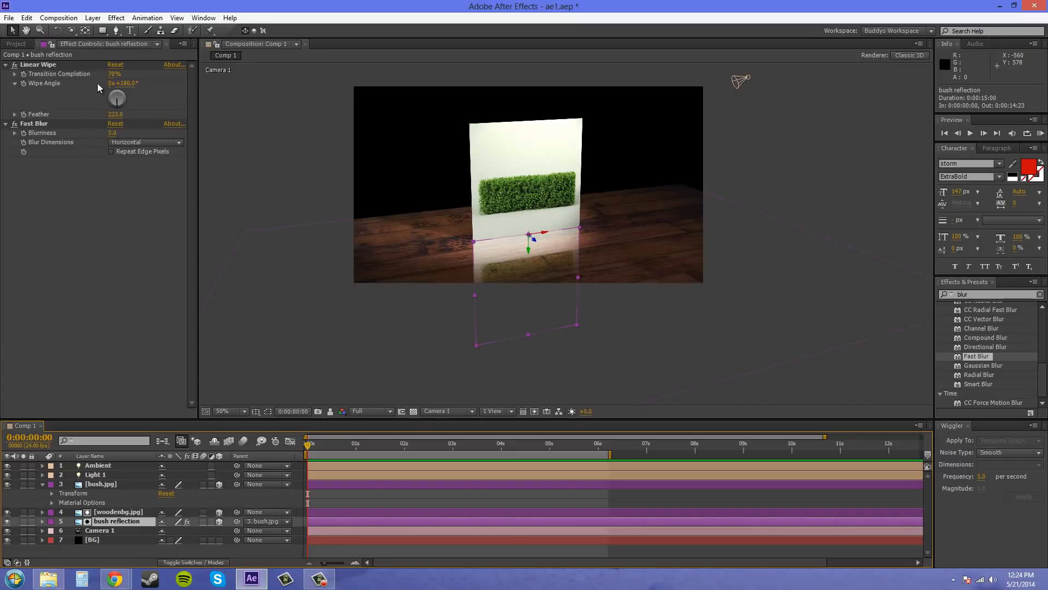
left_click_drag(116, 74, 118, 71)
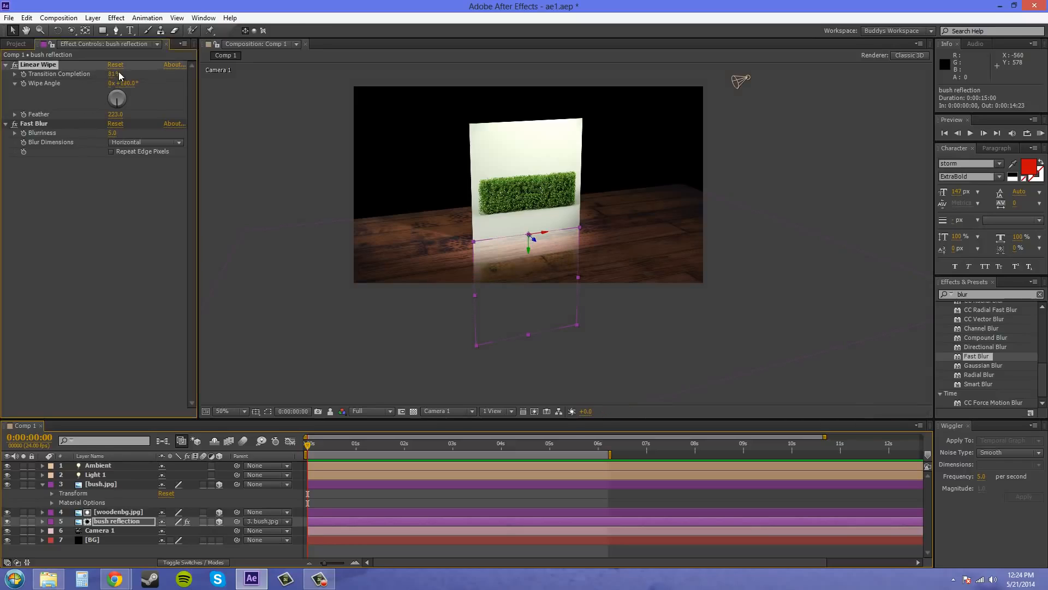
left_click(357, 373)
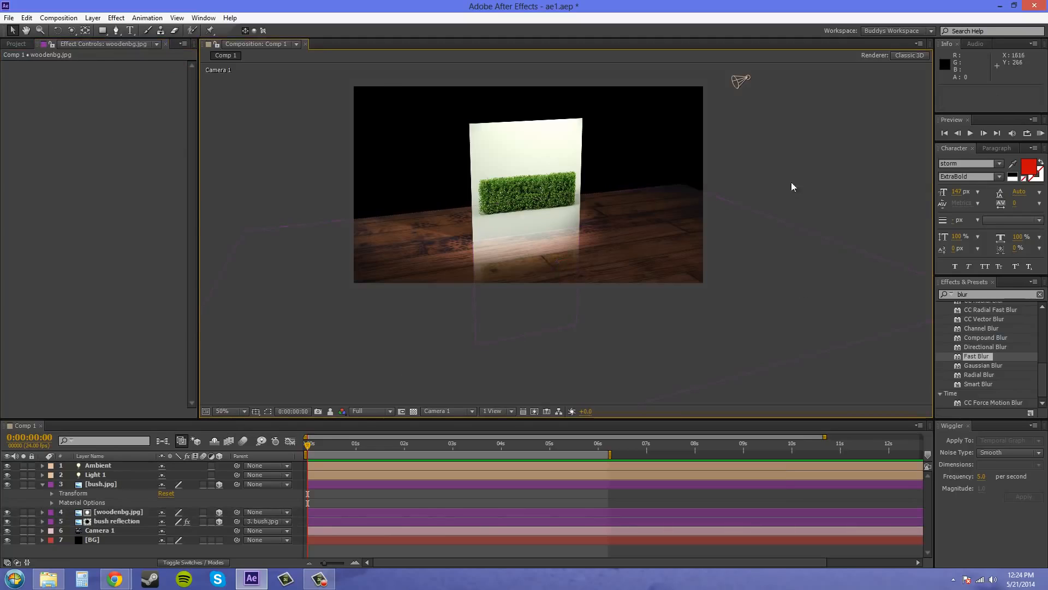
scroll(786, 196, "up", 2)
scroll(730, 289, "down", 2)
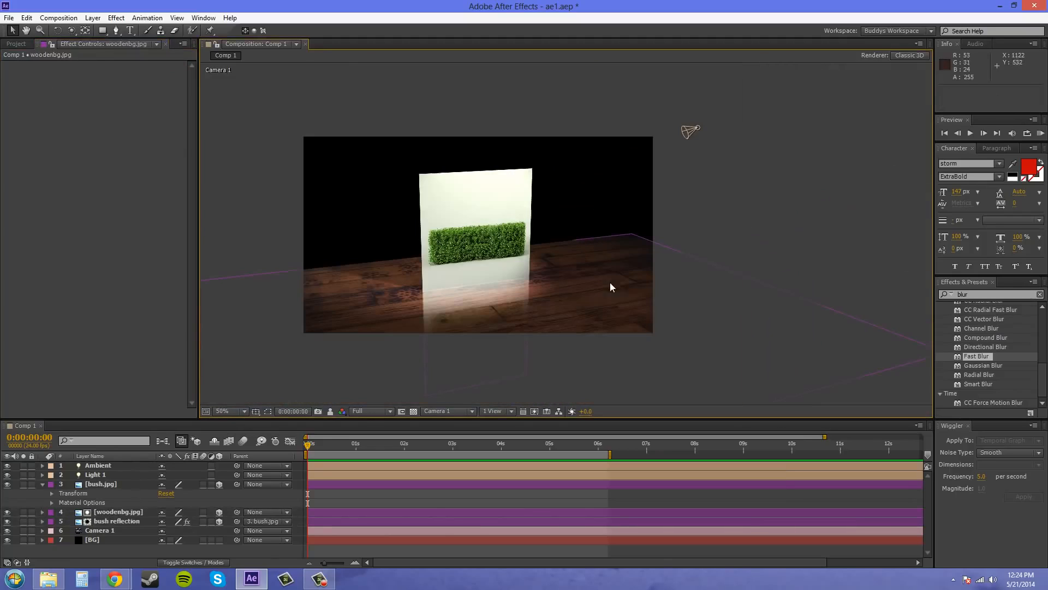
Reveal the opacity of the bush reflection layer, lower it to 77%, and deselect the layer
left_click(100, 466)
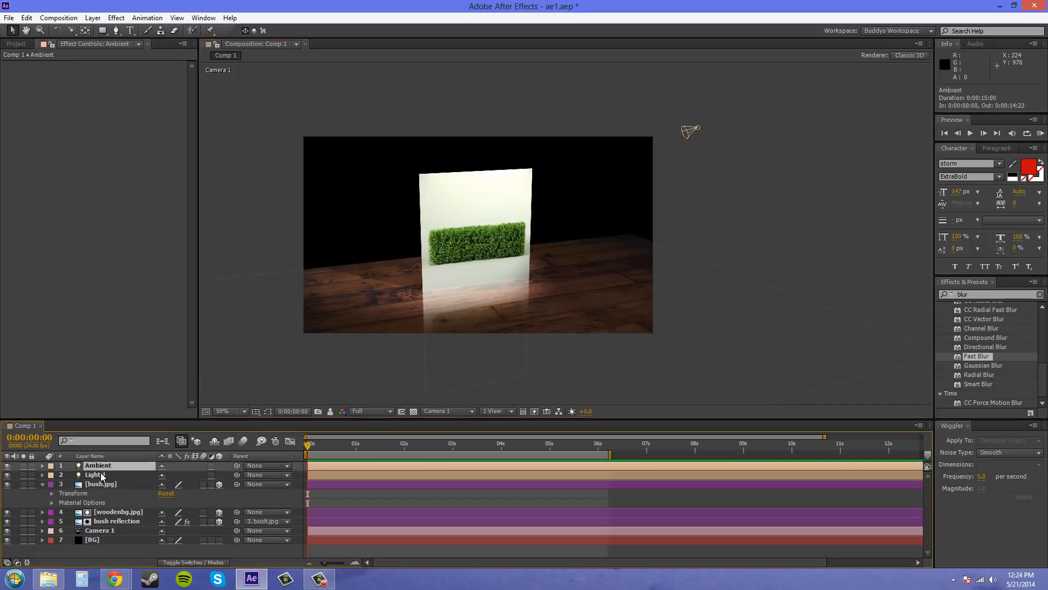
left_click(132, 522)
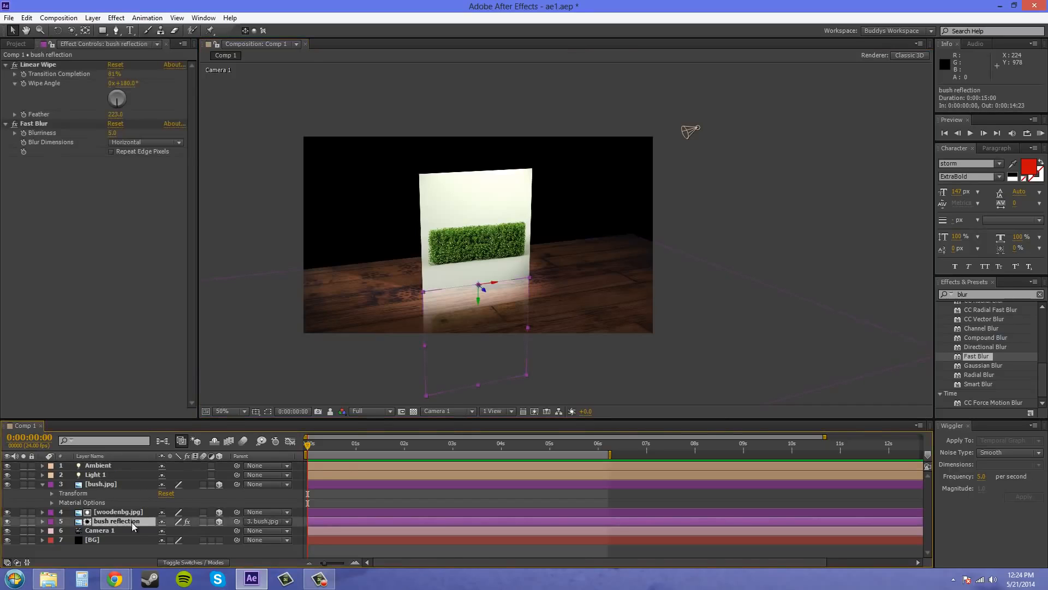
key("t")
left_click(167, 531)
left_click(179, 532)
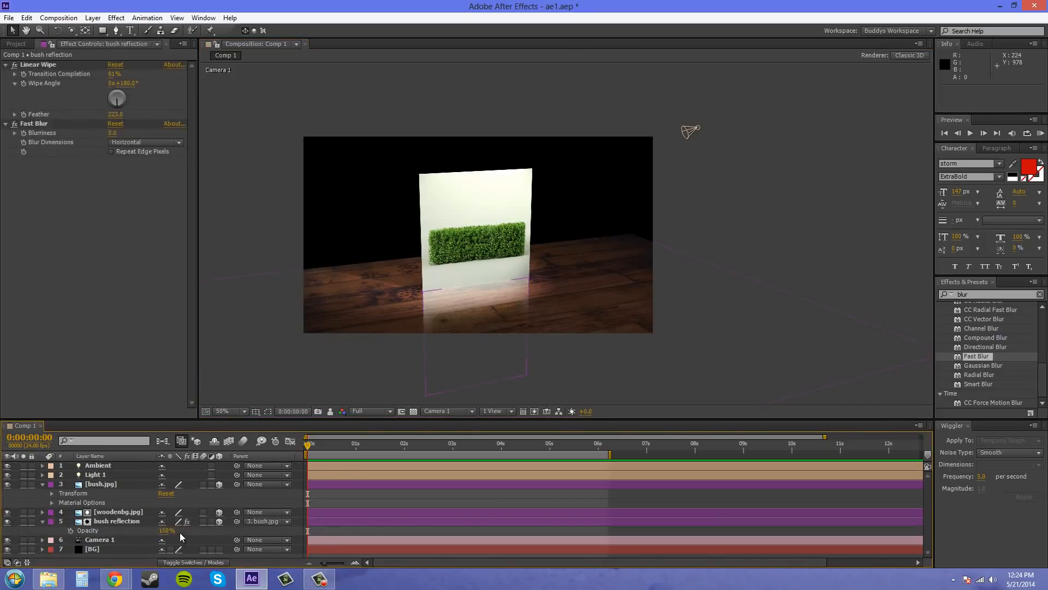
left_click_drag(166, 531, 152, 530)
left_click(817, 218)
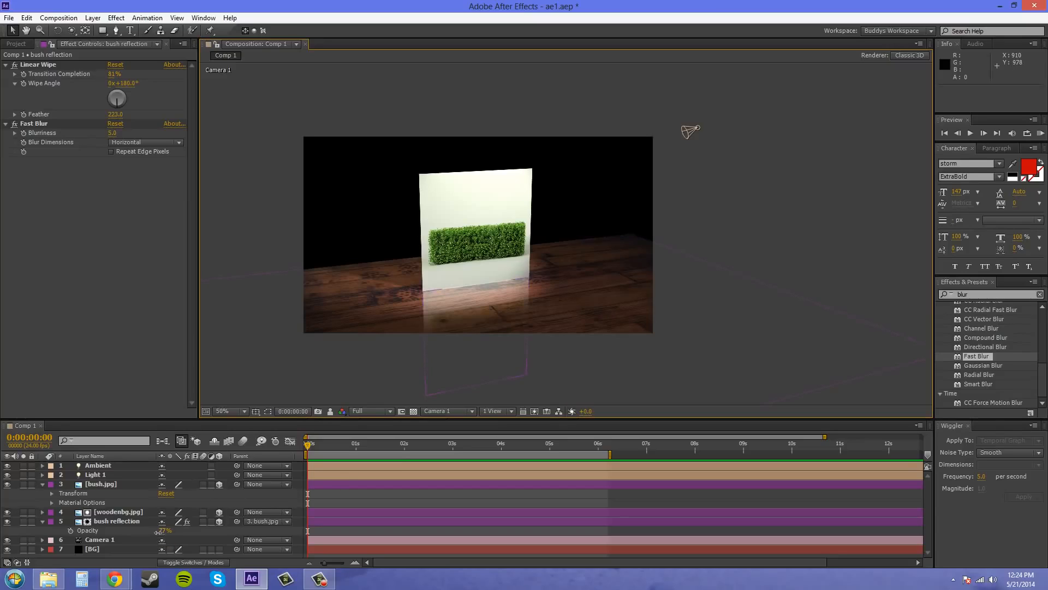
Lower the bush reflection layer's opacity to 72% and deselect the layer
left_click_drag(158, 532, 155, 532)
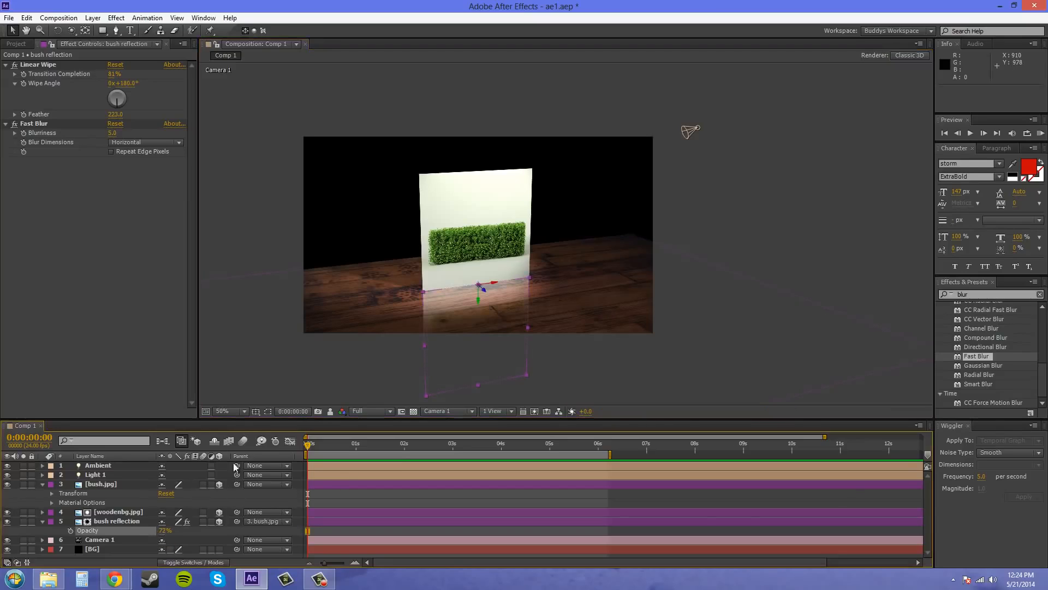
left_click(792, 208)
scroll(571, 280, "up", 2)
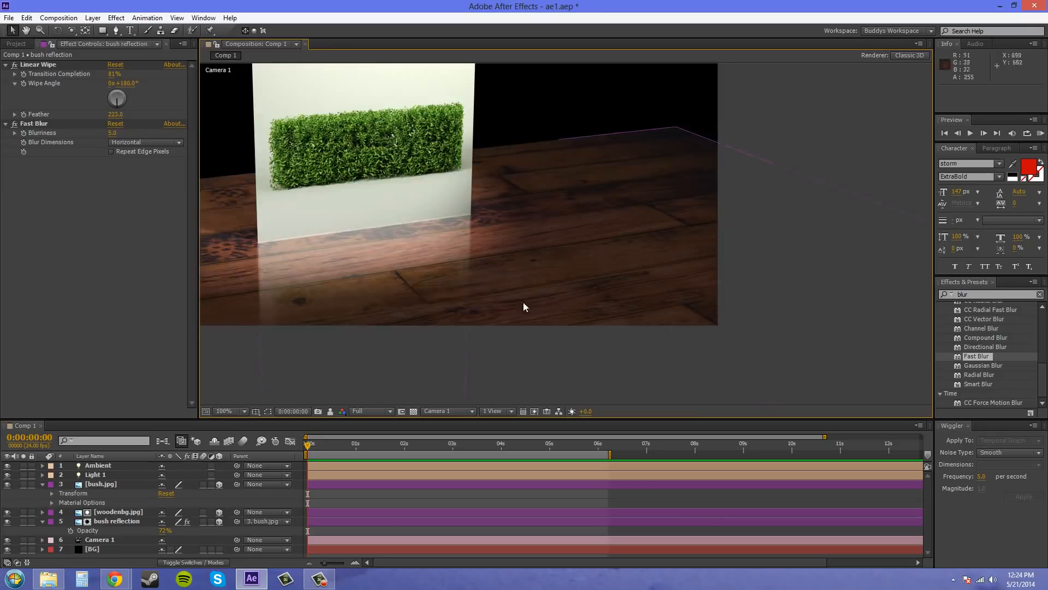
scroll(441, 296, "down", 2)
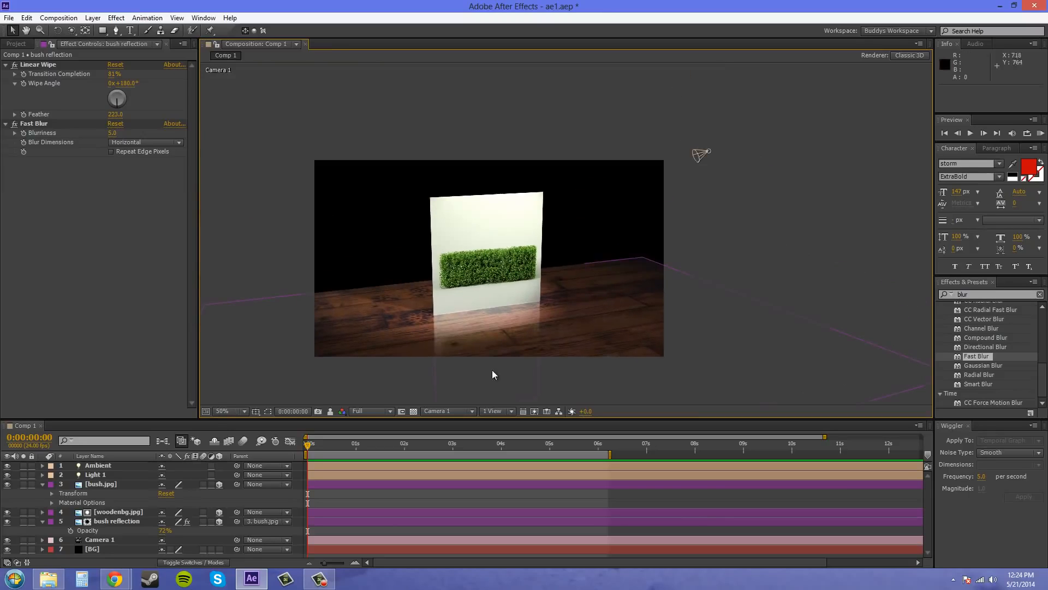
key("comma")
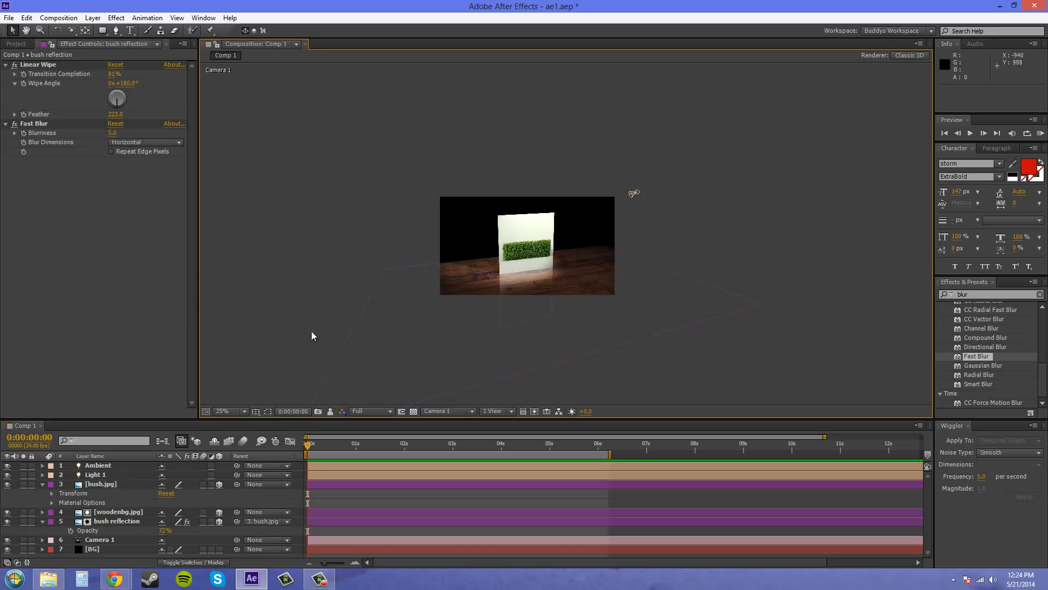
key("period")
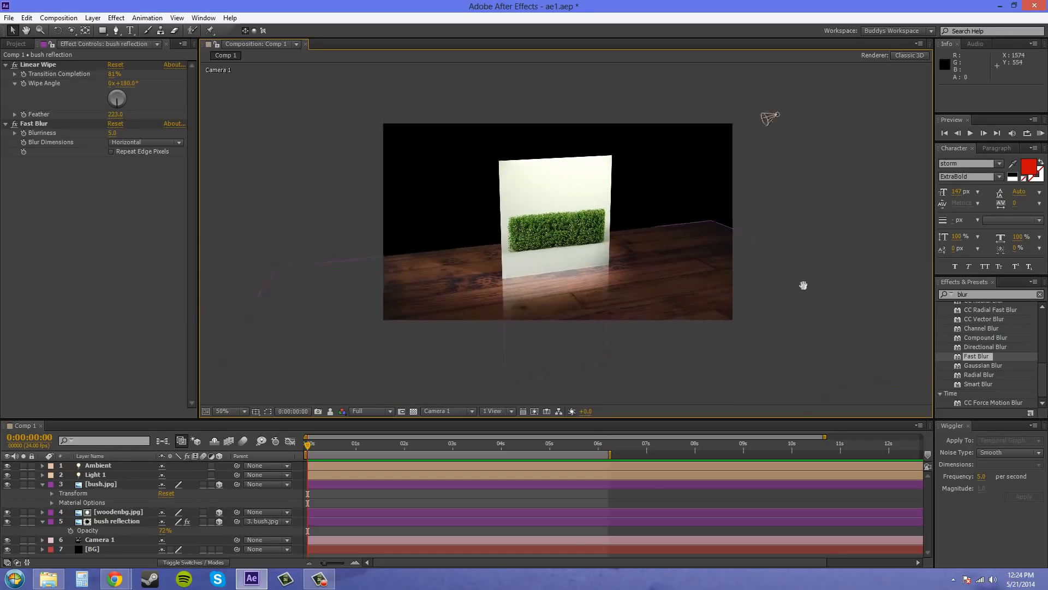
left_click_drag(791, 322, 782, 327)
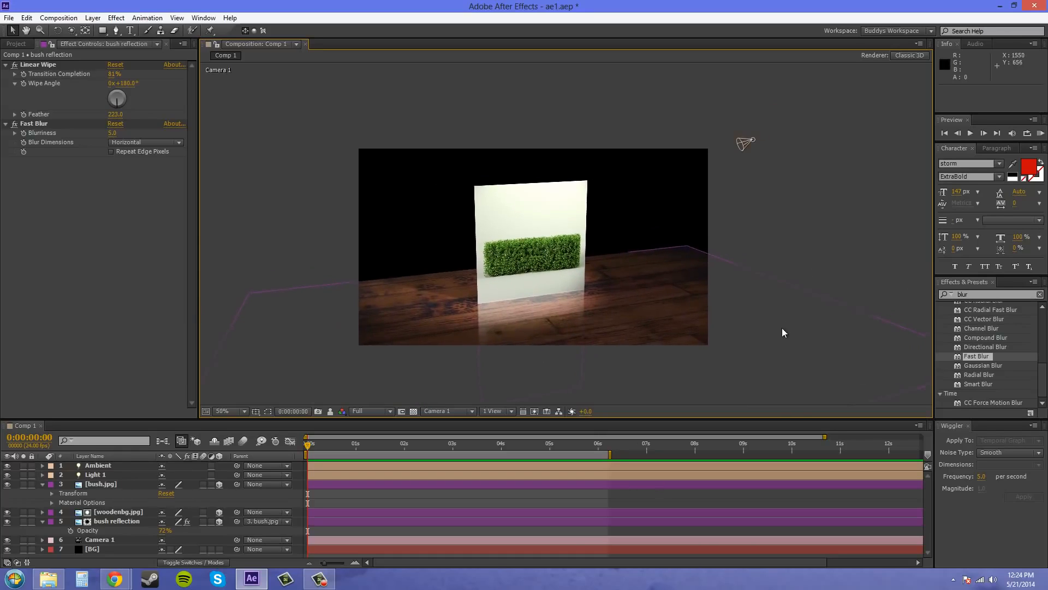